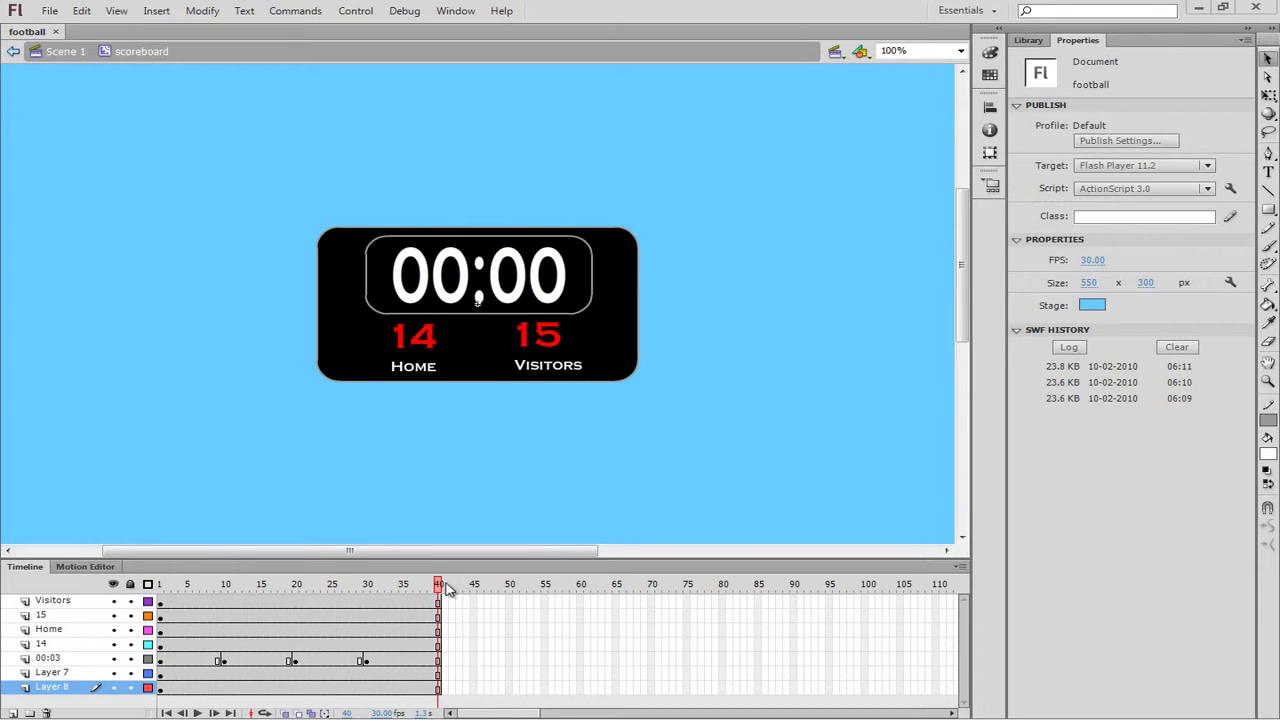
# Return from the scoreboard symbol to Scene 1, play the timeline from the first frame to check the clock, and rewind.
pyautogui.moveTo(440, 590)
pyautogui.mouseDown()
pyautogui.moveTo(198, 595)
pyautogui.moveTo(440, 590)
pyautogui.mouseUp()
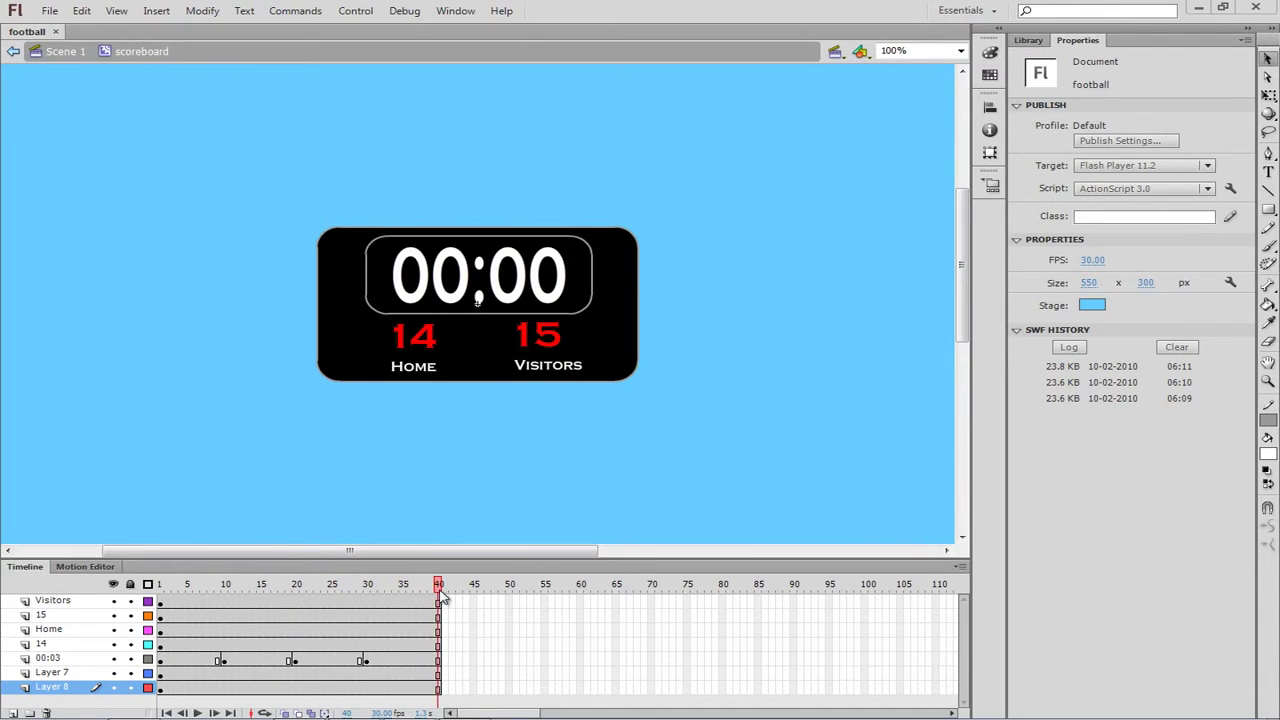
pyautogui.click(64, 52)
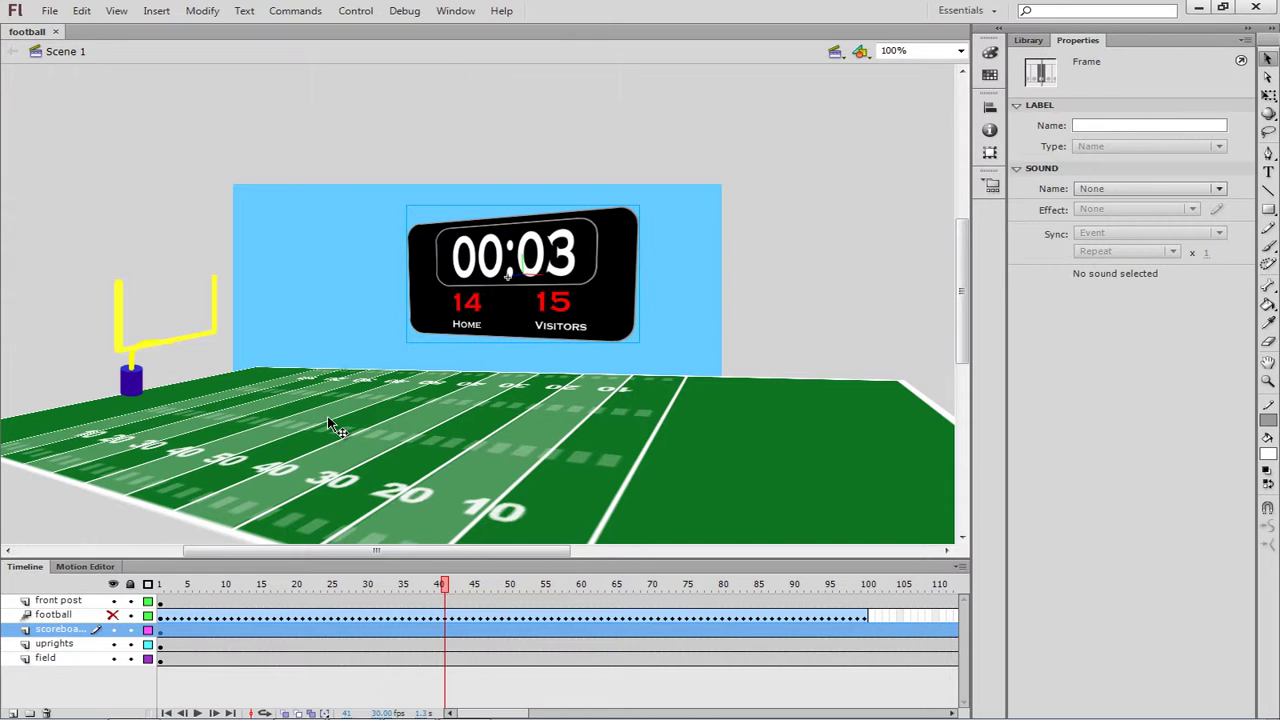
pyautogui.click(368, 12)
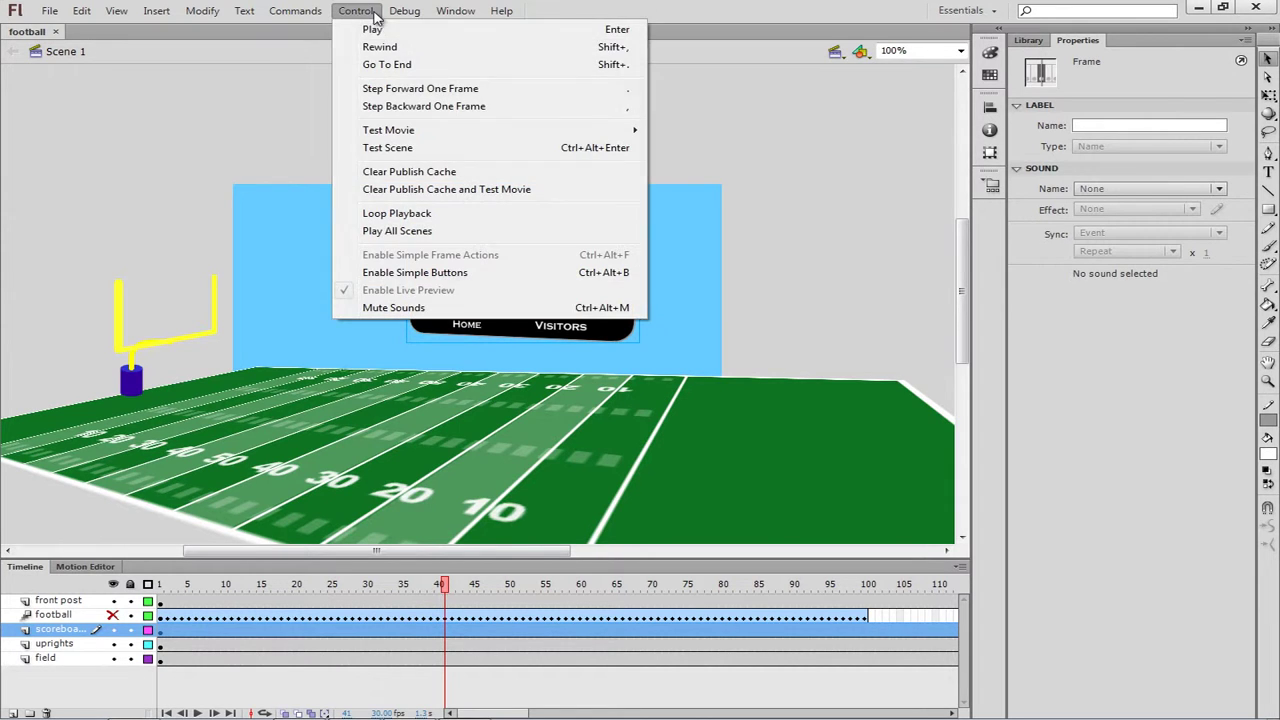
pyautogui.click(376, 47)
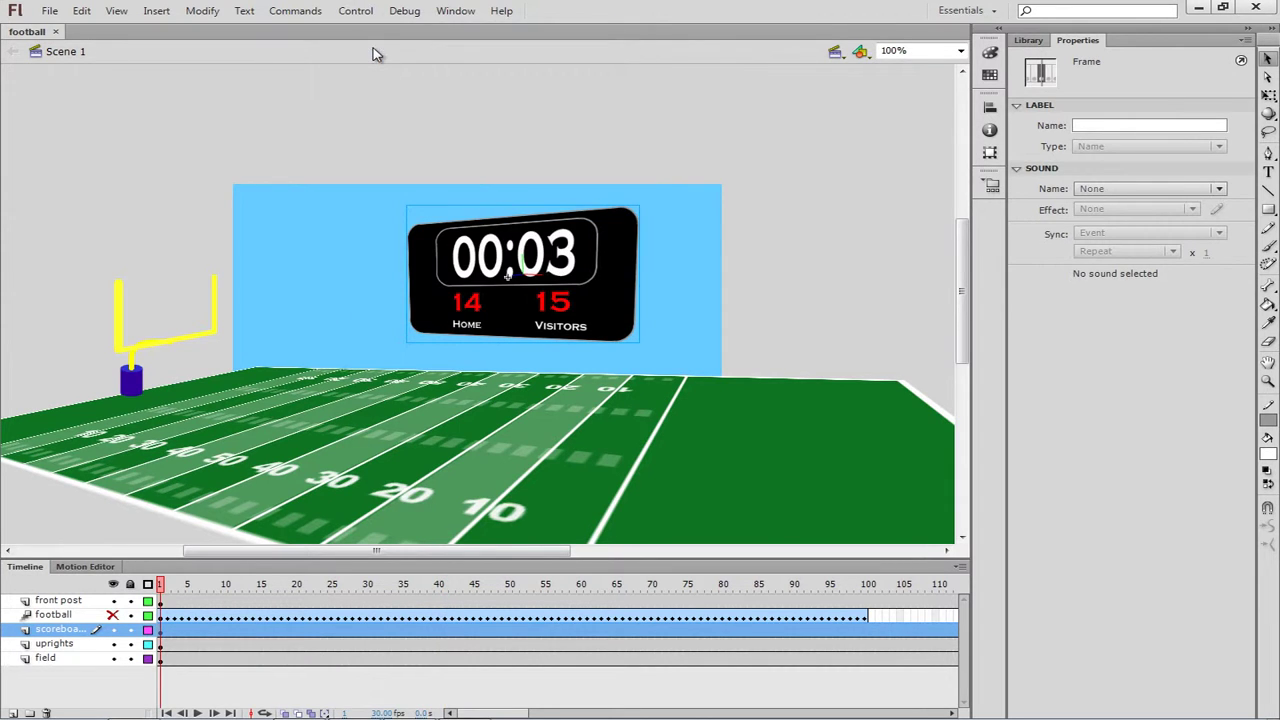
pyautogui.click(356, 11)
pyautogui.click(371, 28)
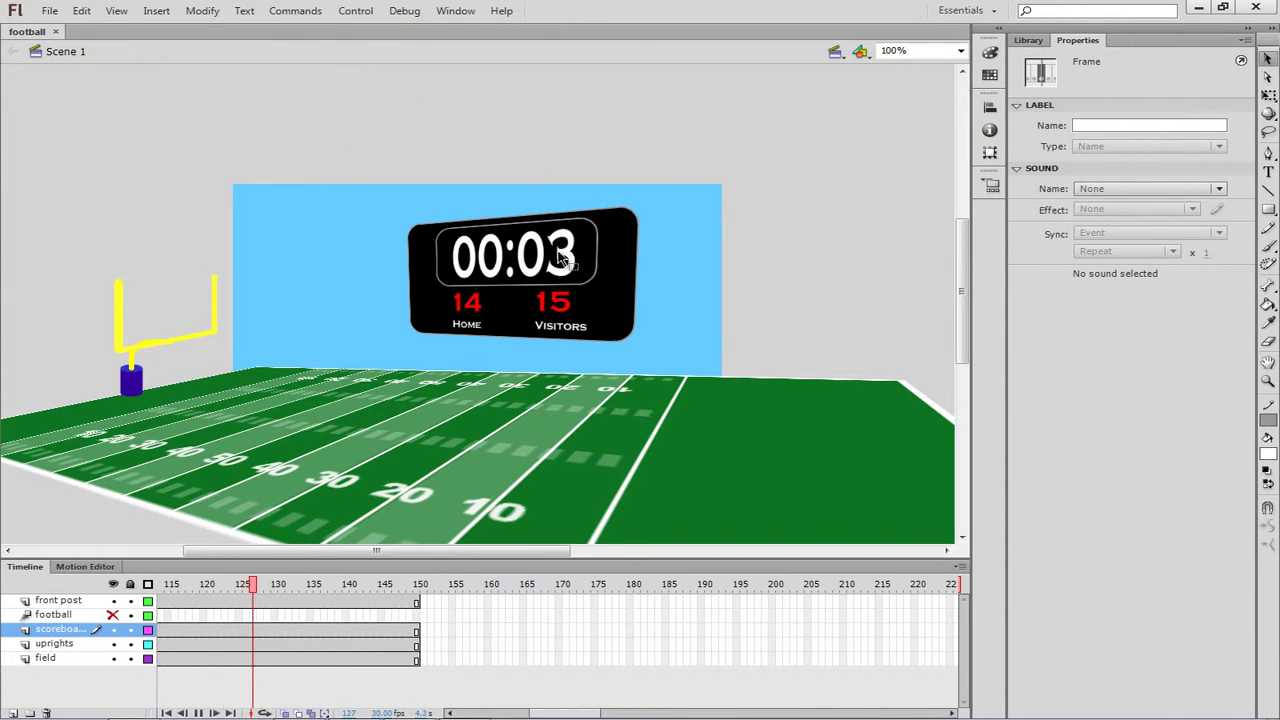
pyautogui.click(589, 274)
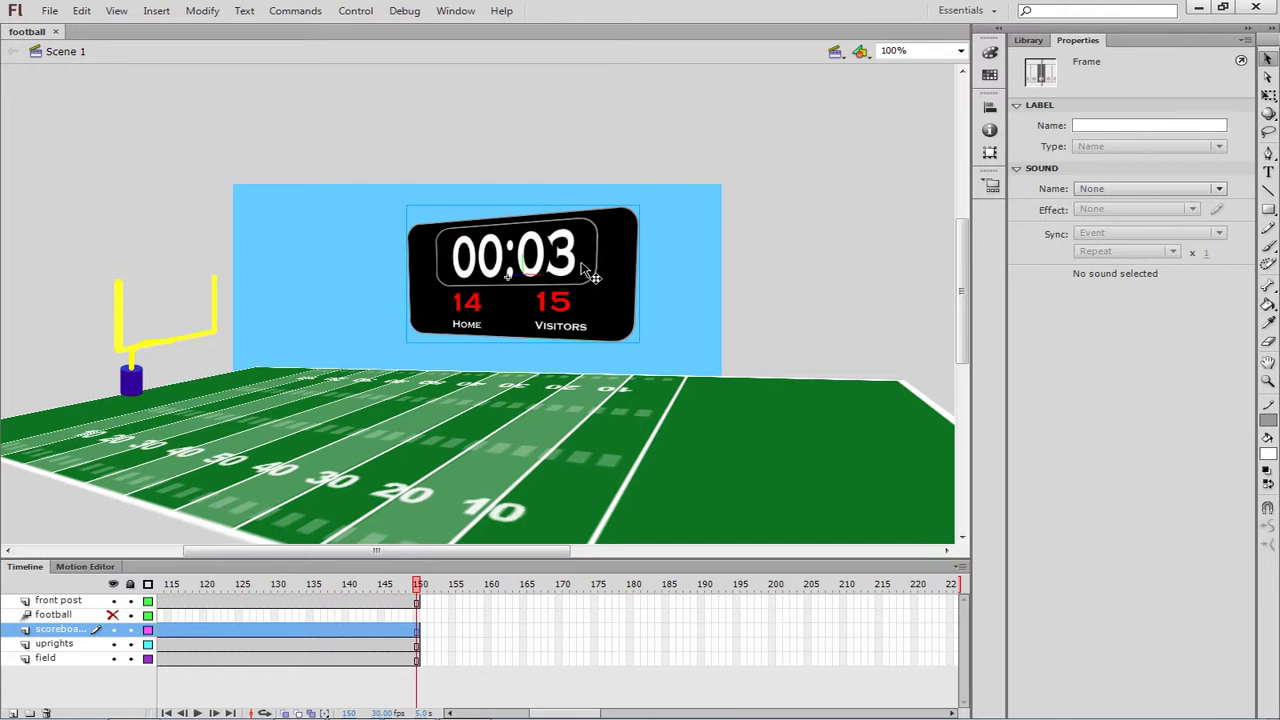
pyautogui.click(355, 10)
pyautogui.click(375, 49)
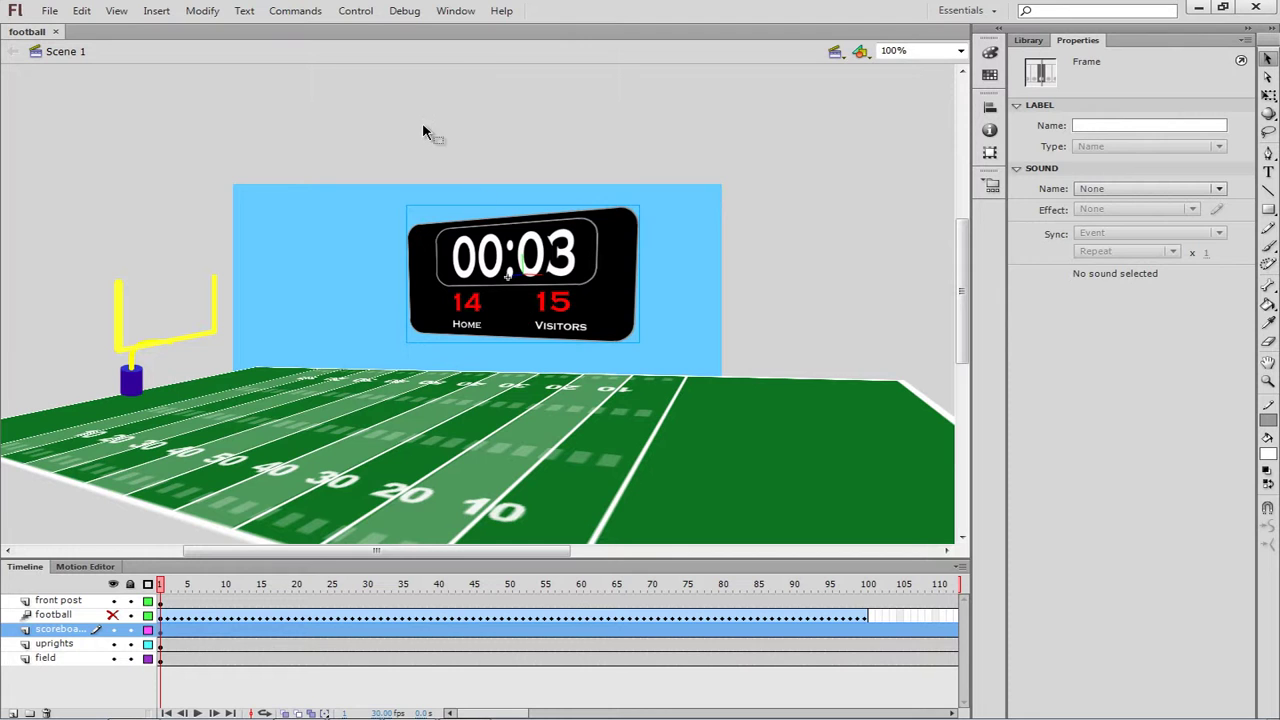
# Test the movie in Flash Professional in a maximized window, watch the scoreboard countdown, and close the test.
pyautogui.click(358, 14)
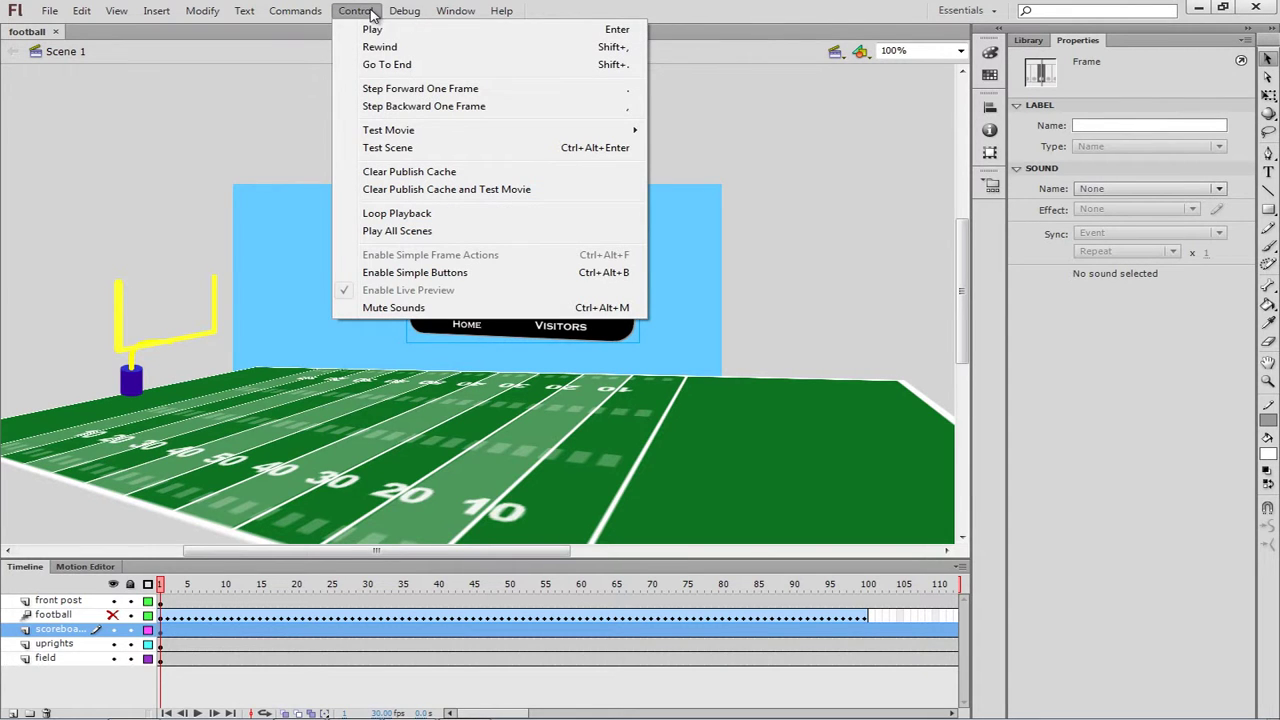
pyautogui.moveTo(410, 130)
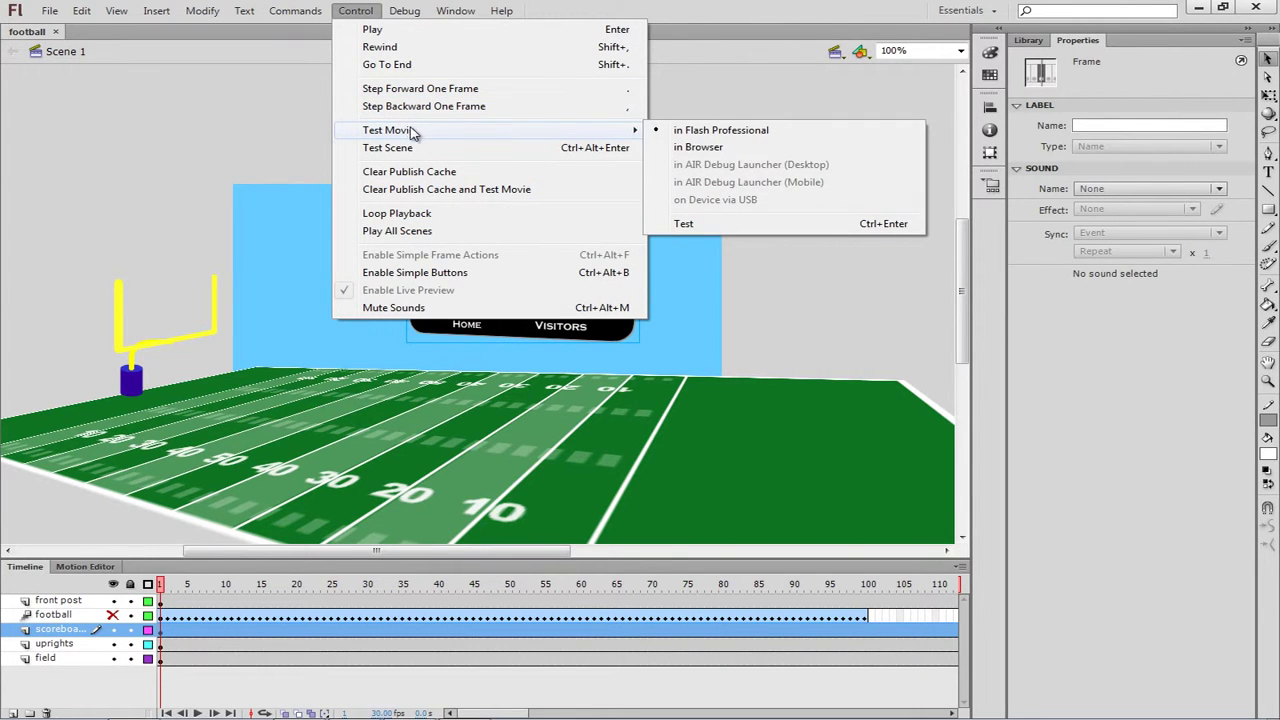
pyautogui.click(705, 131)
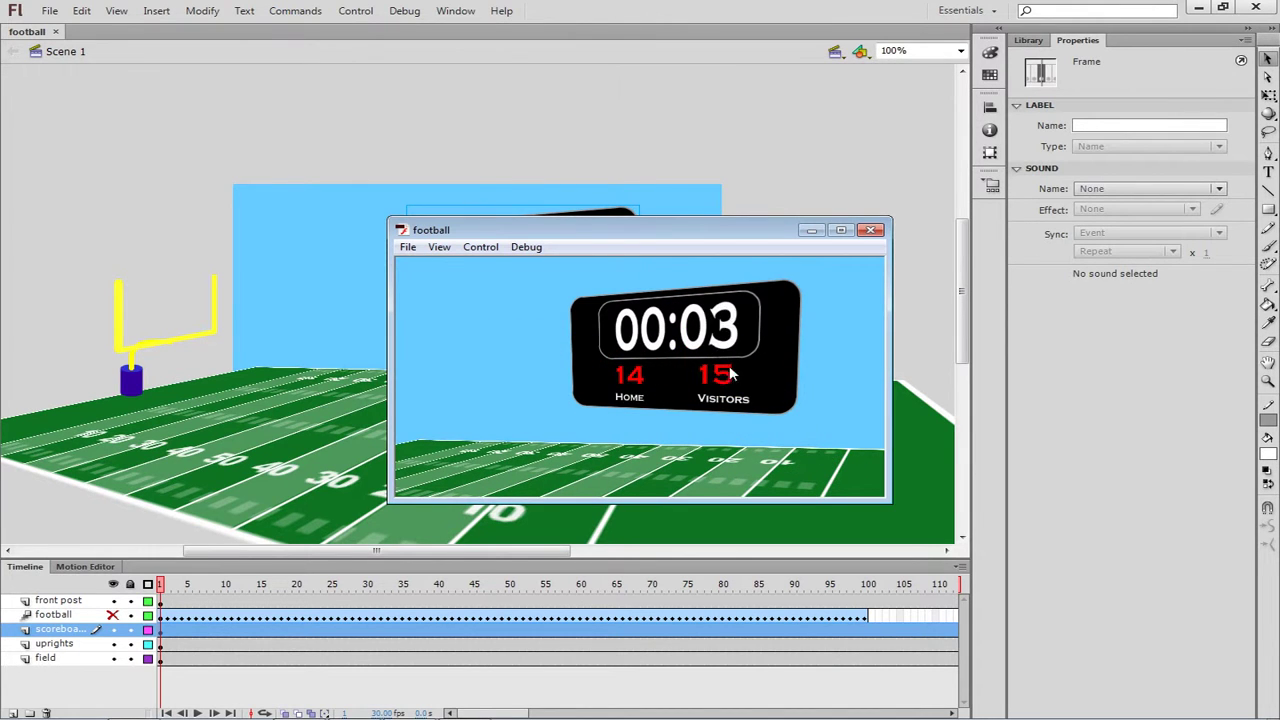
pyautogui.click(840, 231)
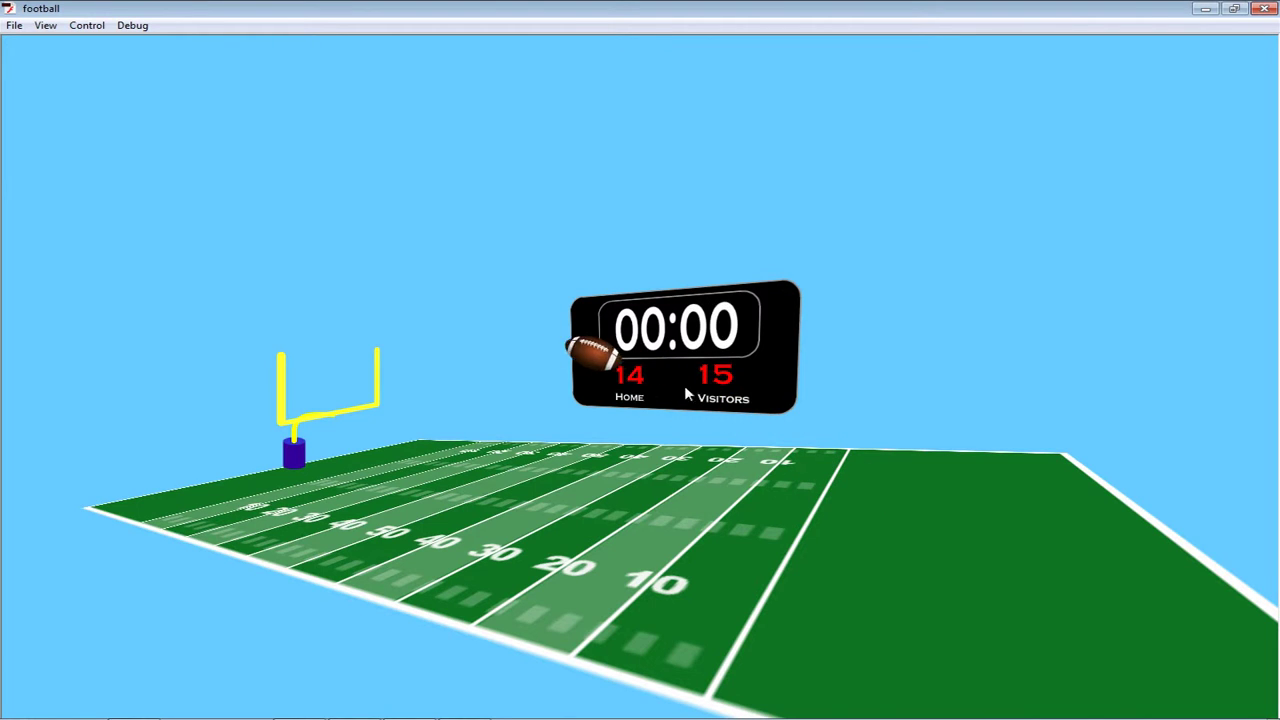
pyautogui.click(1266, 10)
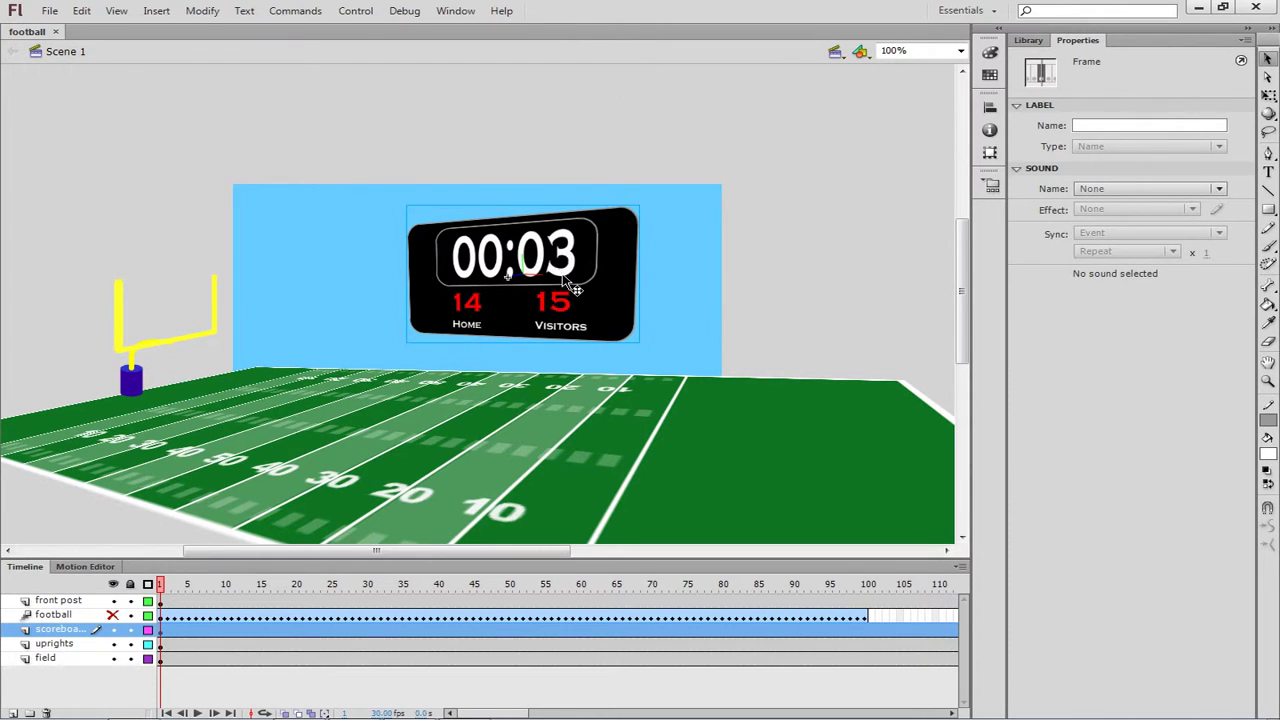
# Extend all layers of the scoreboard movie clip's timeline to frame 151 and return to Scene 1.
pyautogui.doubleClick(626, 302)
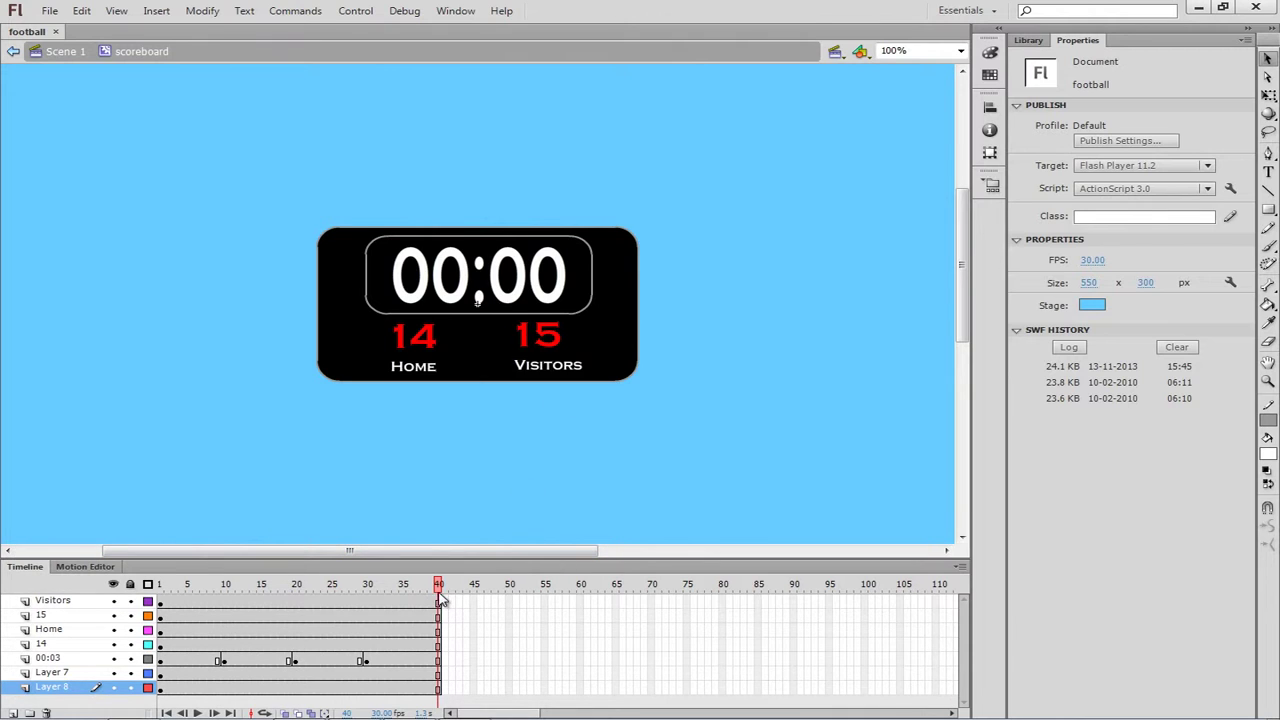
pyautogui.click(60, 51)
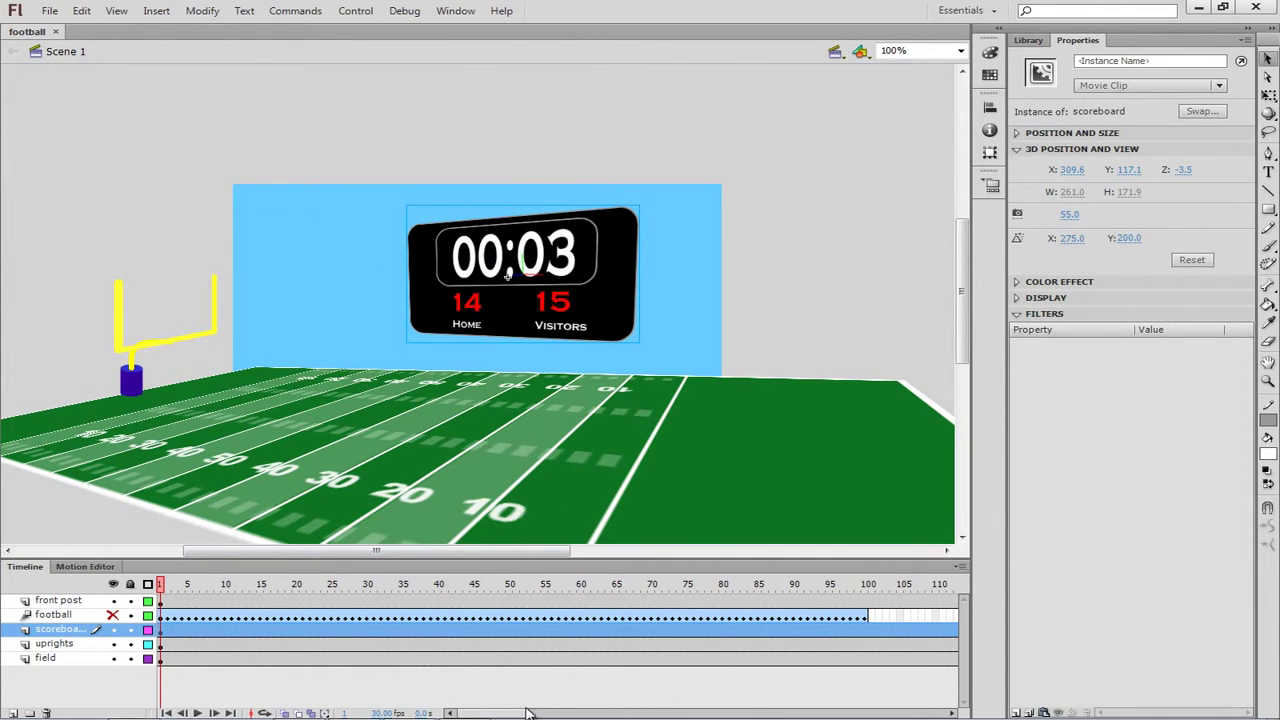
pyautogui.moveTo(513, 713); pyautogui.dragTo(580, 713)
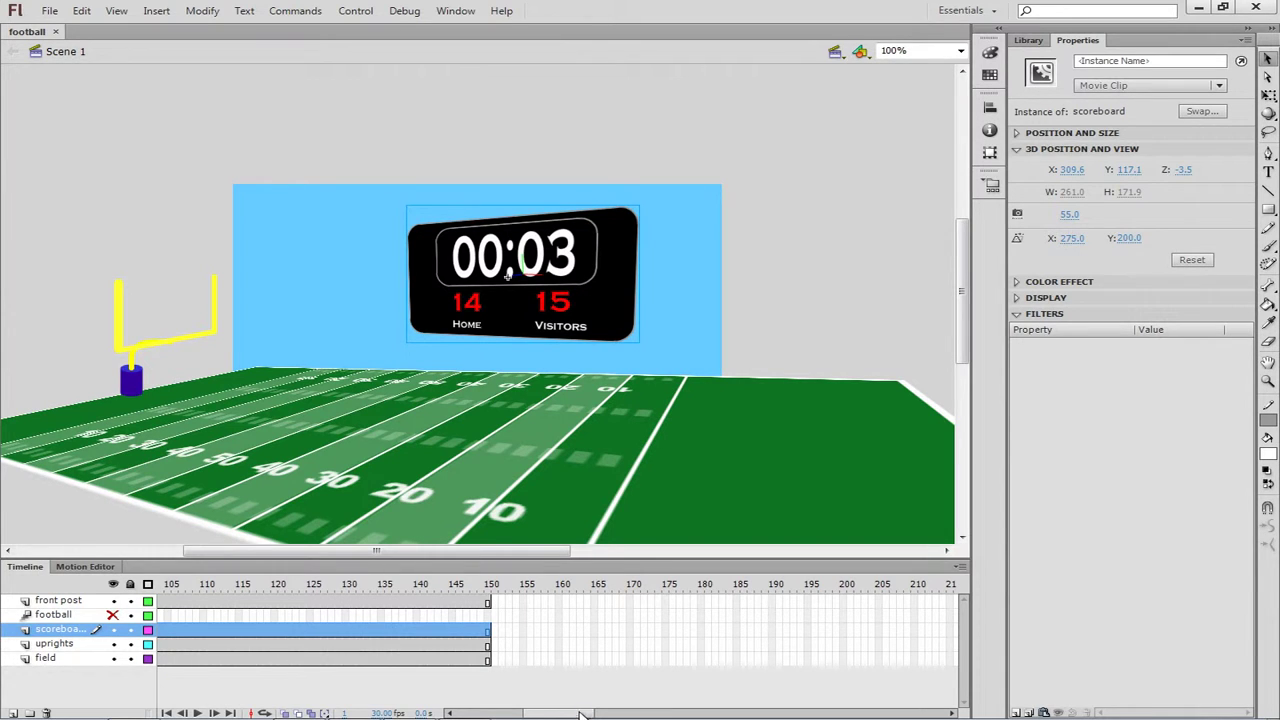
pyautogui.moveTo(580, 714); pyautogui.dragTo(495, 714)
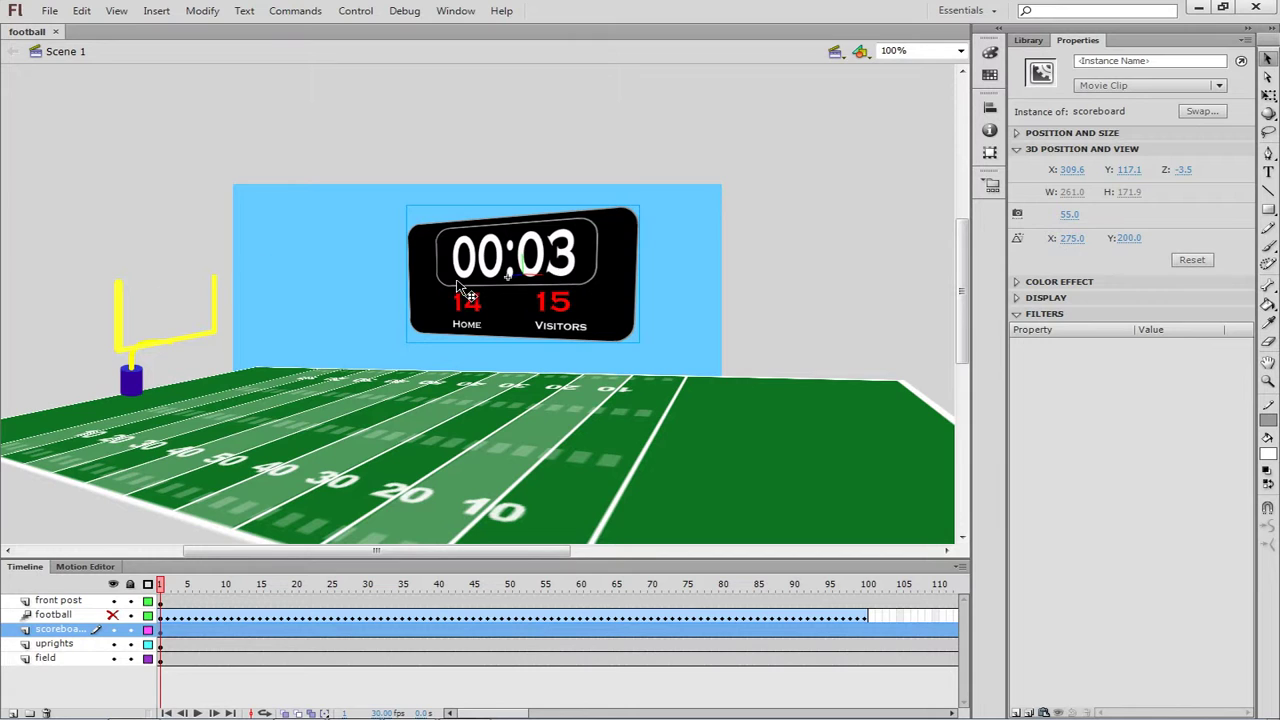
pyautogui.doubleClick(617, 278)
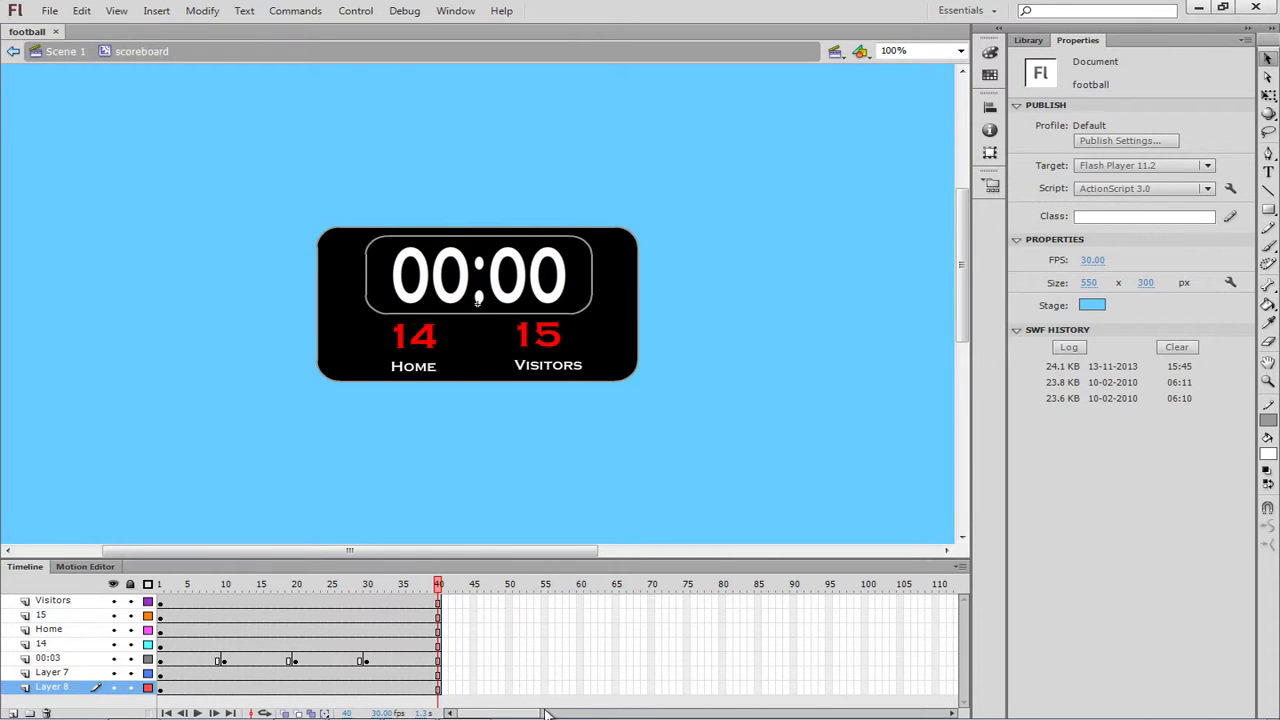
pyautogui.moveTo(530, 714); pyautogui.dragTo(612, 715)
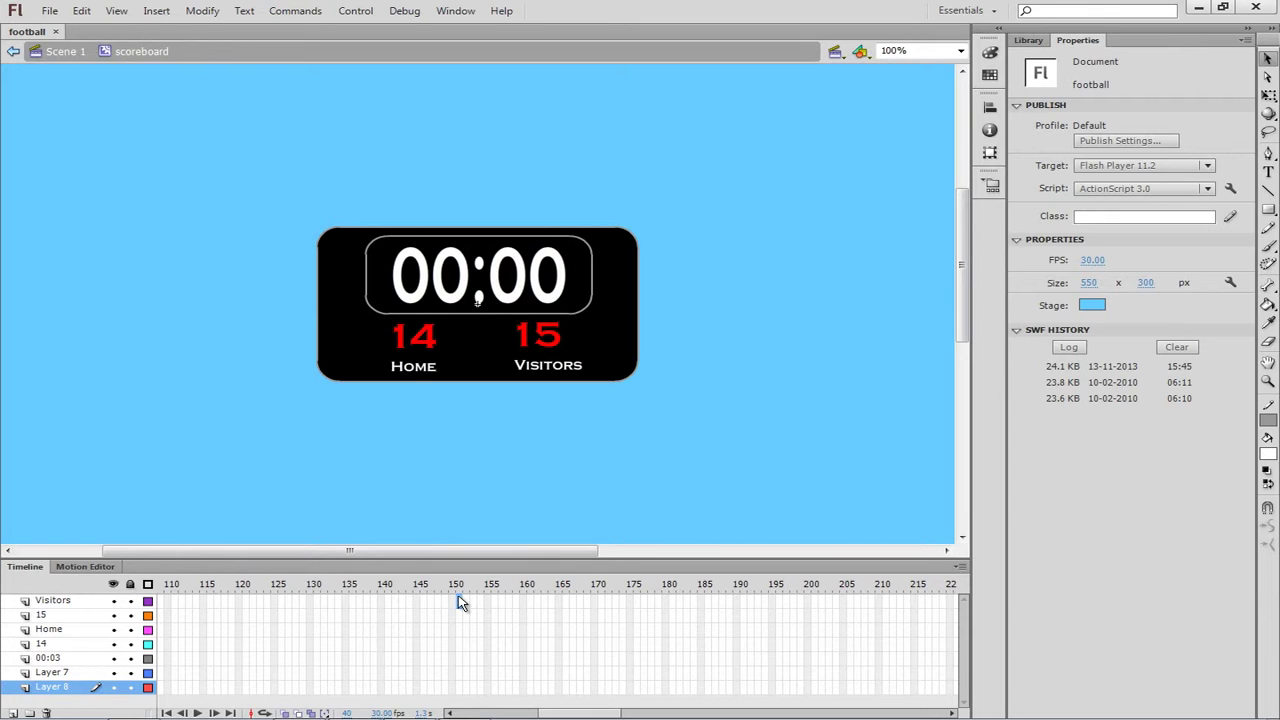
pyautogui.moveTo(460, 602); pyautogui.dragTo(463, 690)
pyautogui.press('F5')
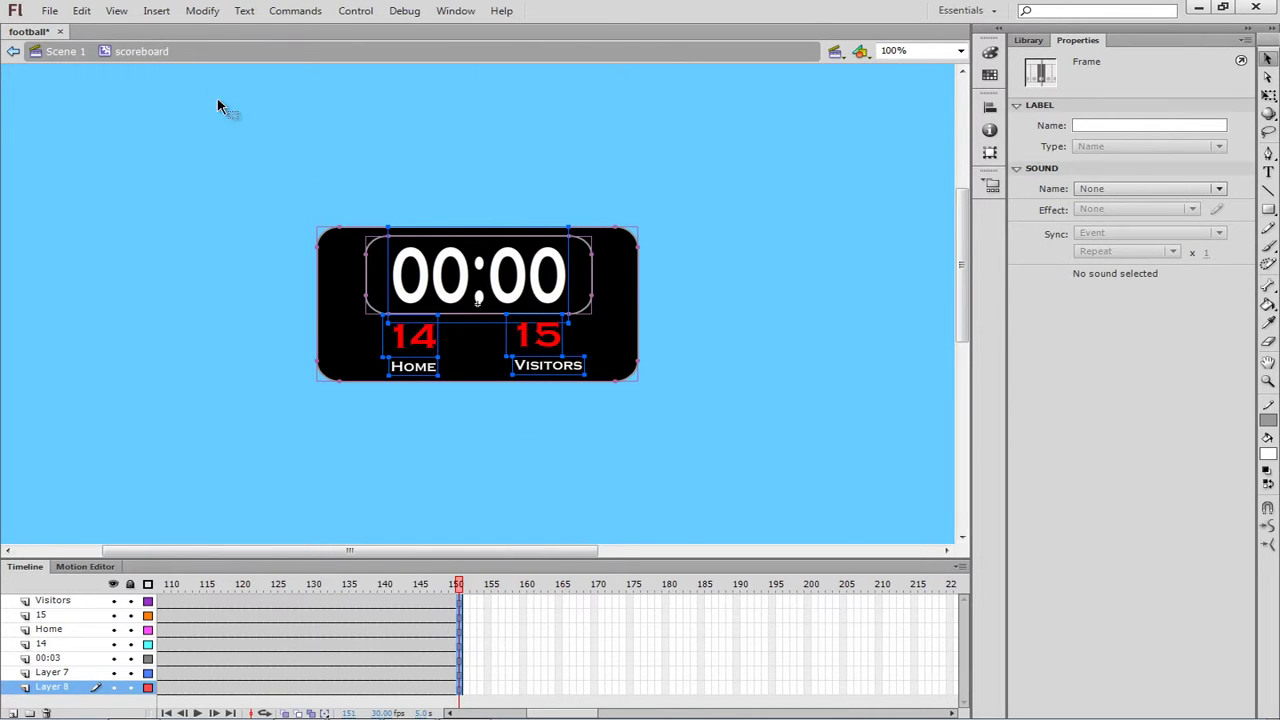
pyautogui.click(64, 54)
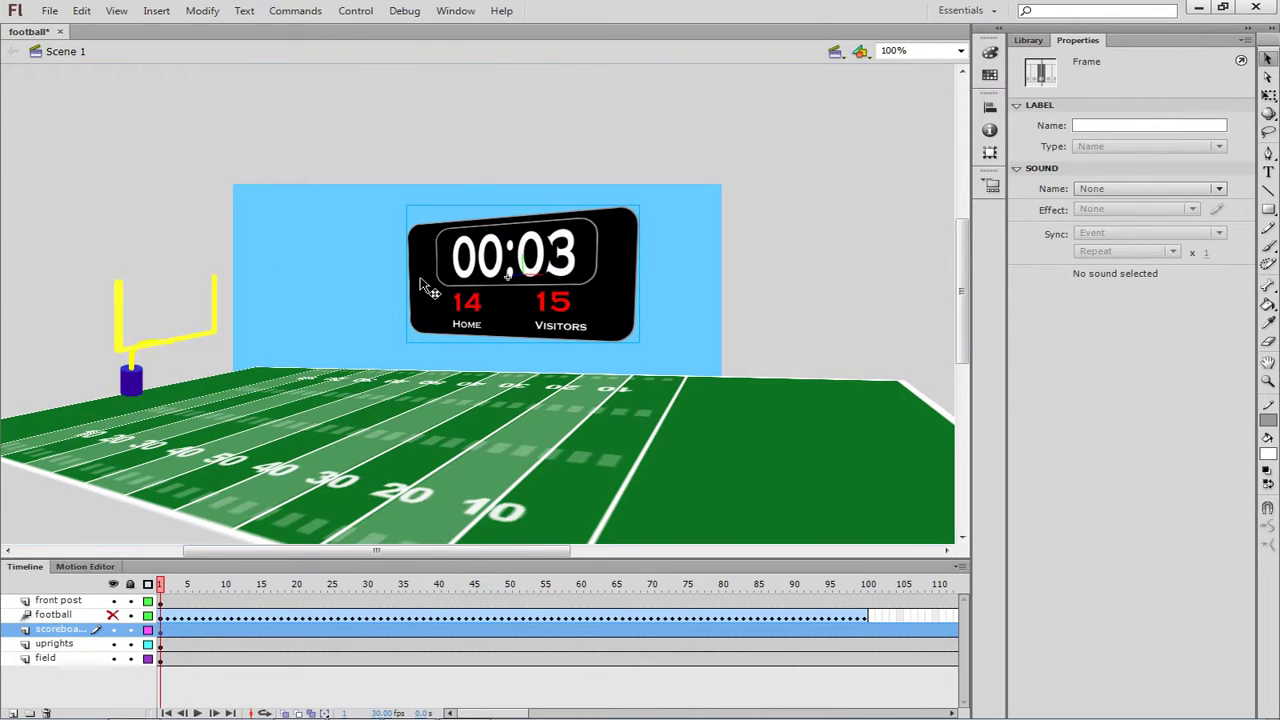
# Test the movie again in Flash Professional with the extended scoreboard timeline, viewing it maximized, and close the test window.
pyautogui.click(403, 12)
pyautogui.moveTo(372, 14)
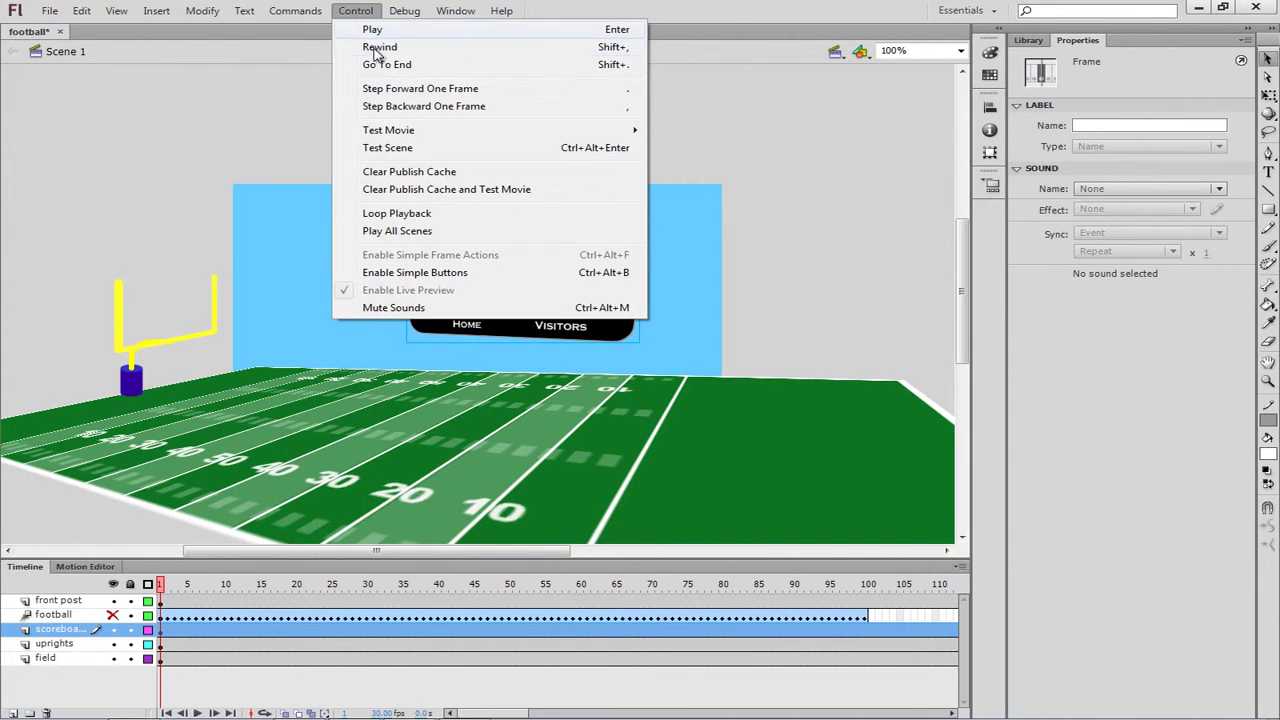
pyautogui.moveTo(414, 131)
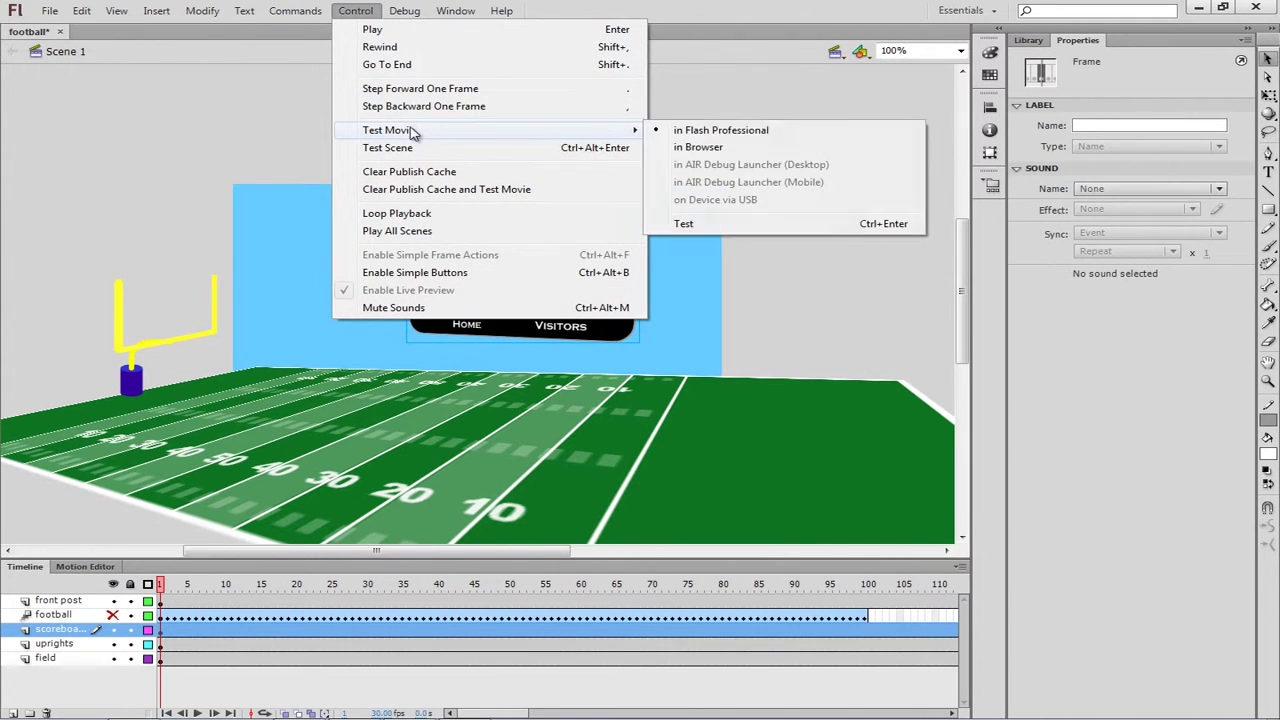
pyautogui.click(692, 131)
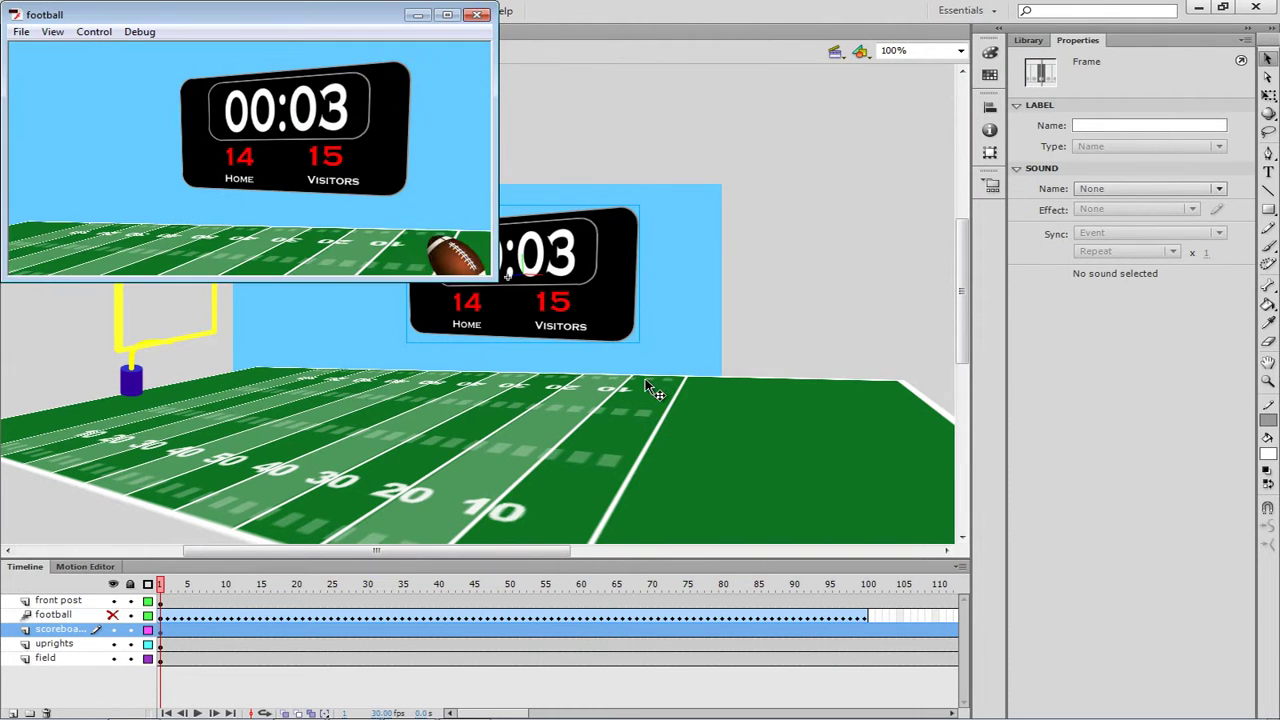
pyautogui.click(448, 17)
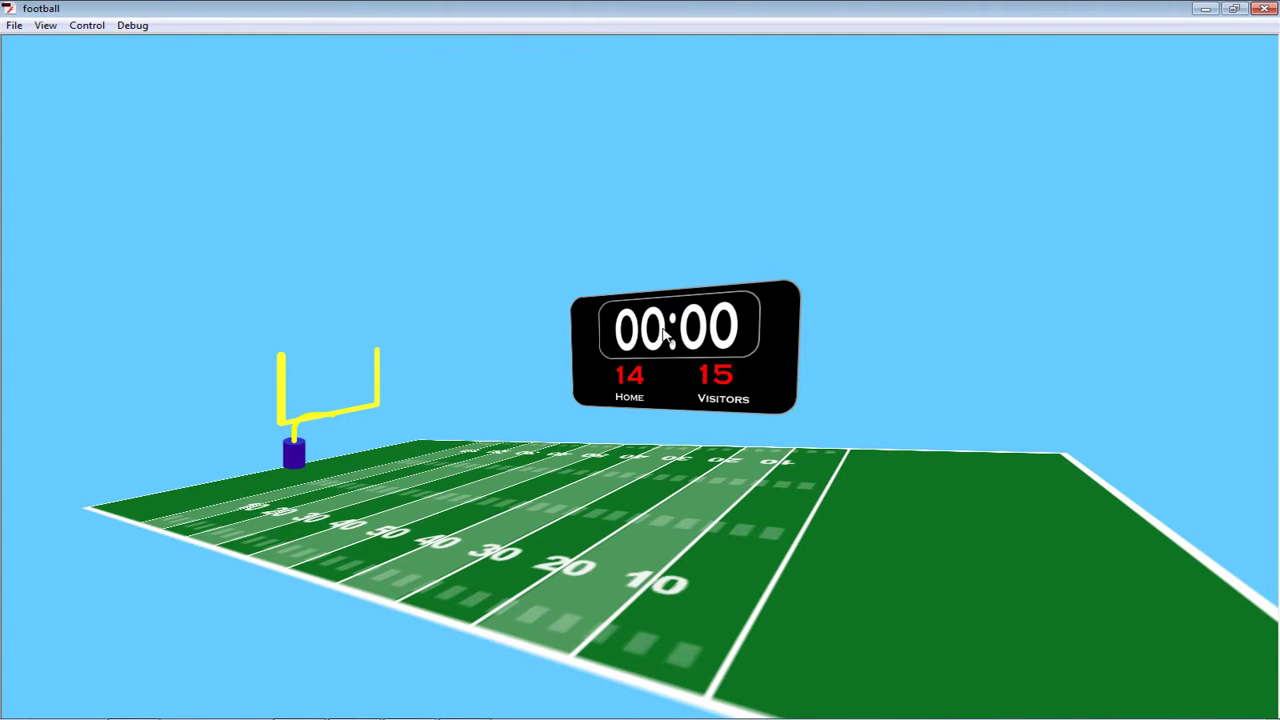
pyautogui.click(868, 572)
pyautogui.click(1264, 9)
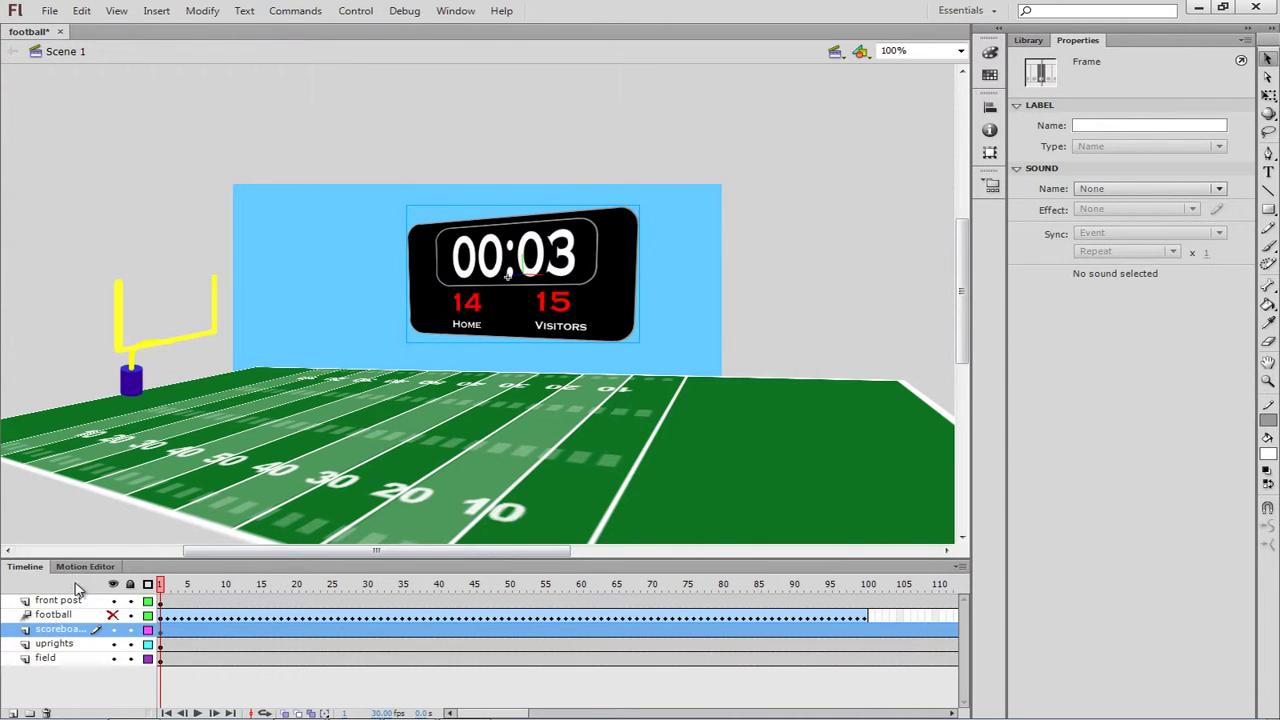
# Remove the frames from frame 40 through 151 on all layers of the scoreboard movie clip and return to Scene 1.
pyautogui.doubleClick(623, 317)
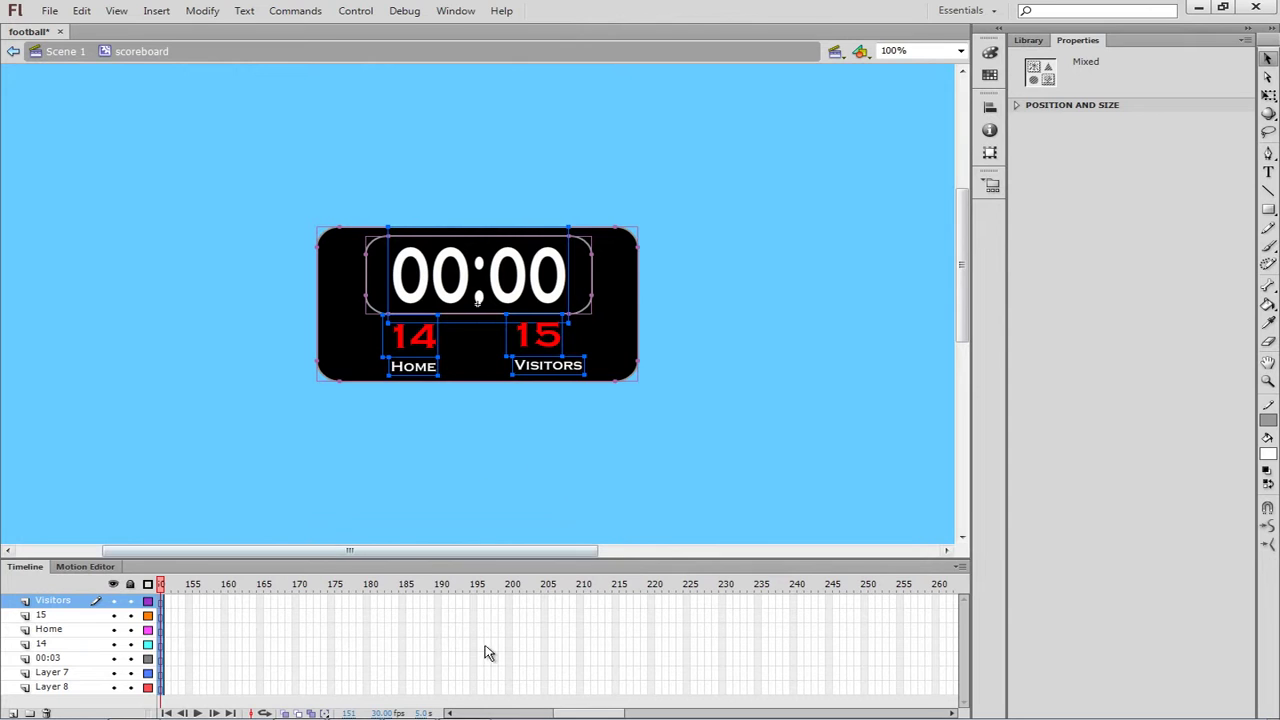
pyautogui.moveTo(582, 716); pyautogui.dragTo(474, 713)
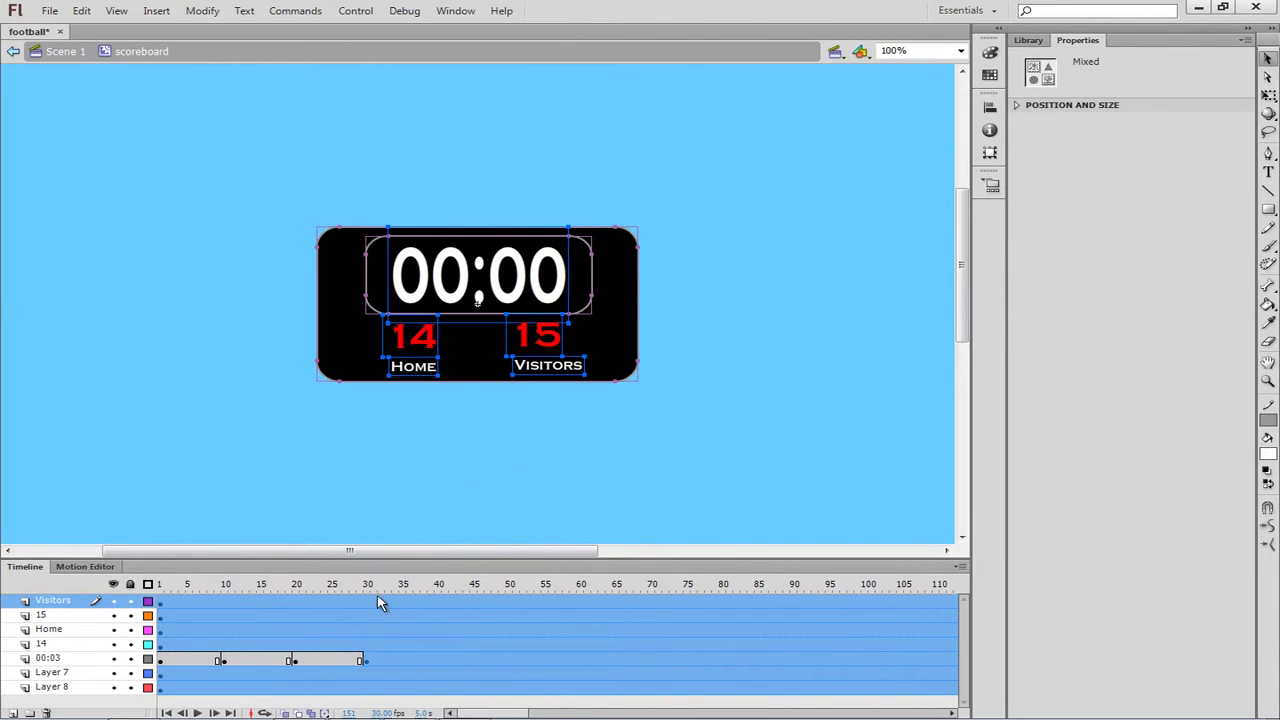
pyautogui.click(440, 603)
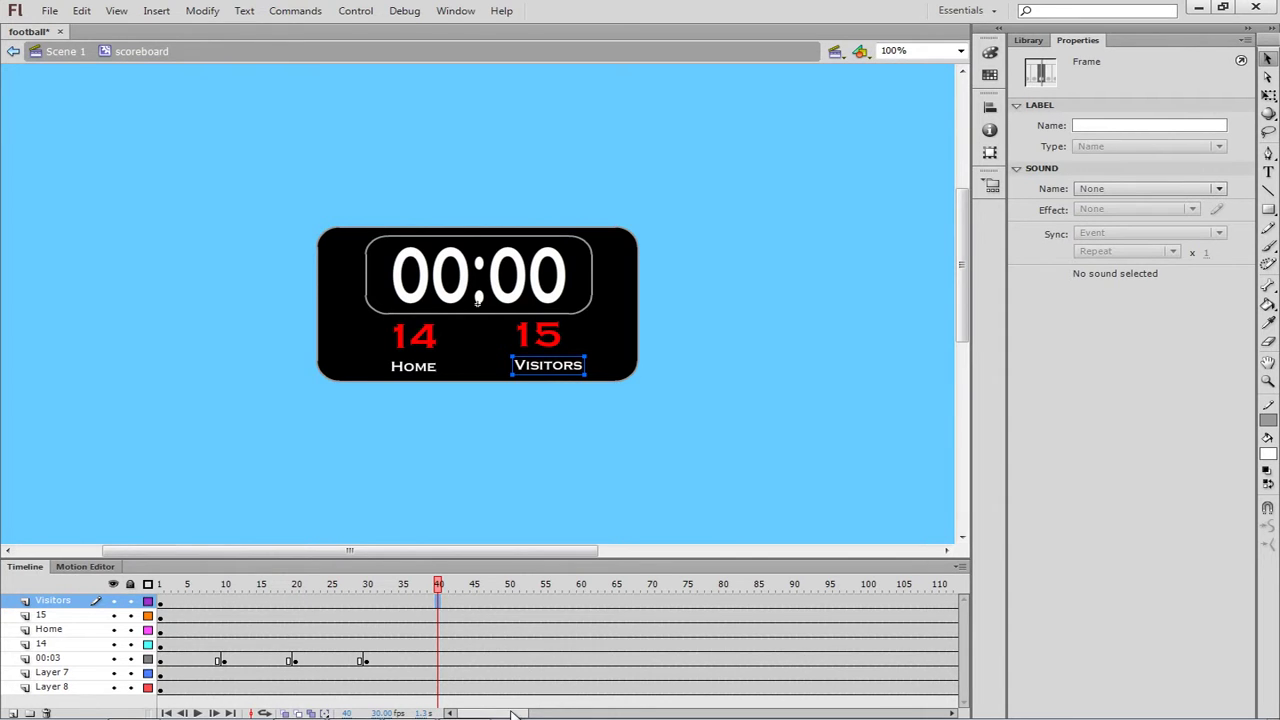
pyautogui.moveTo(512, 714); pyautogui.dragTo(568, 714)
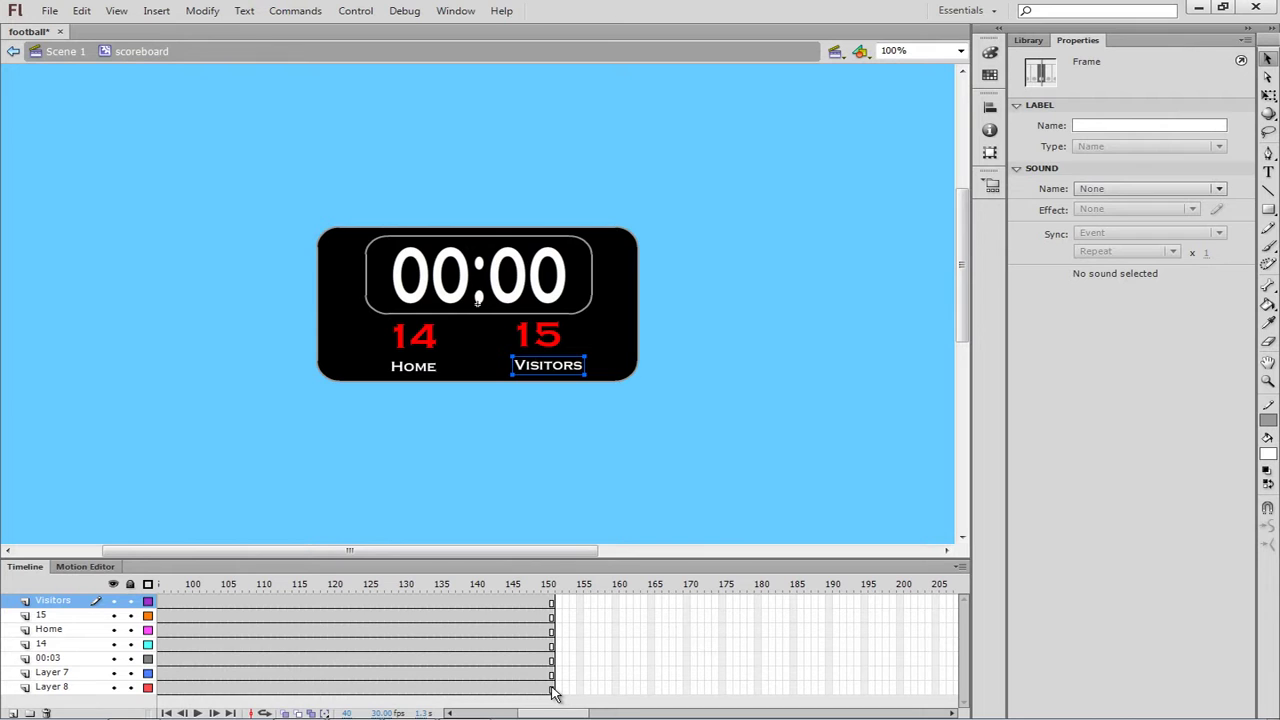
pyautogui.keyDown('shift'); pyautogui.click(552, 690); pyautogui.keyUp('shift')
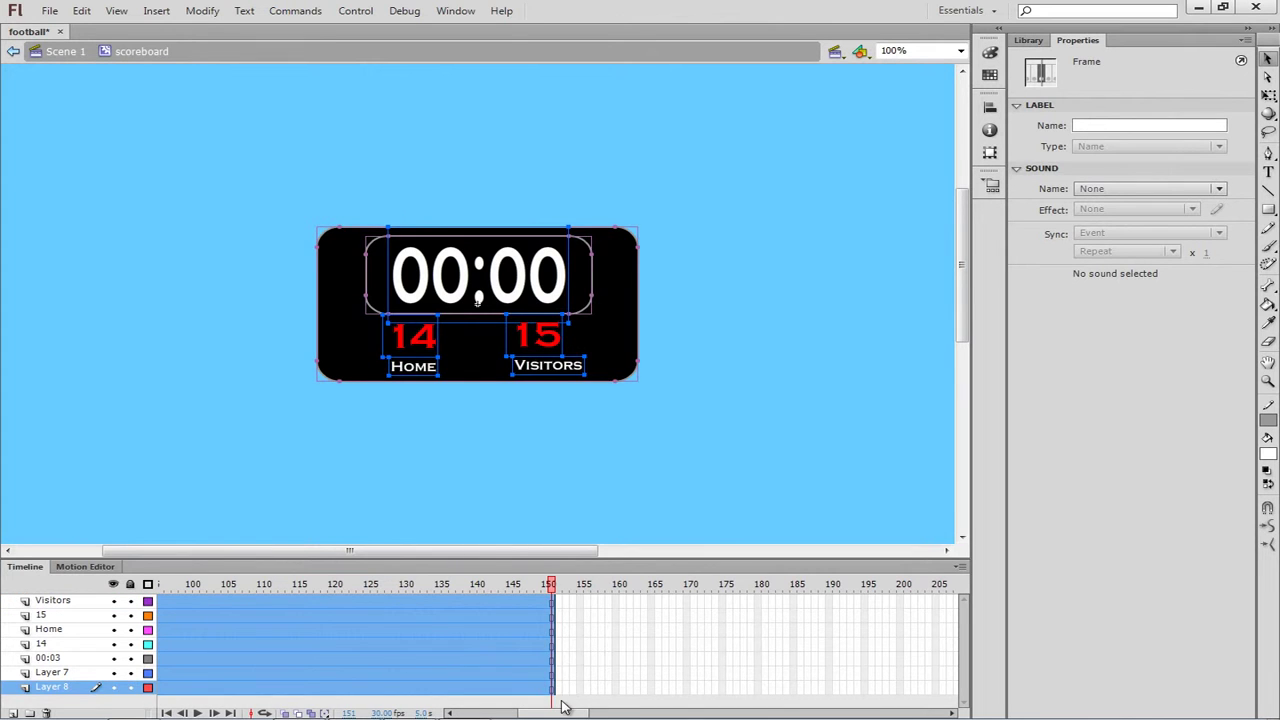
pyautogui.moveTo(563, 714); pyautogui.dragTo(515, 714)
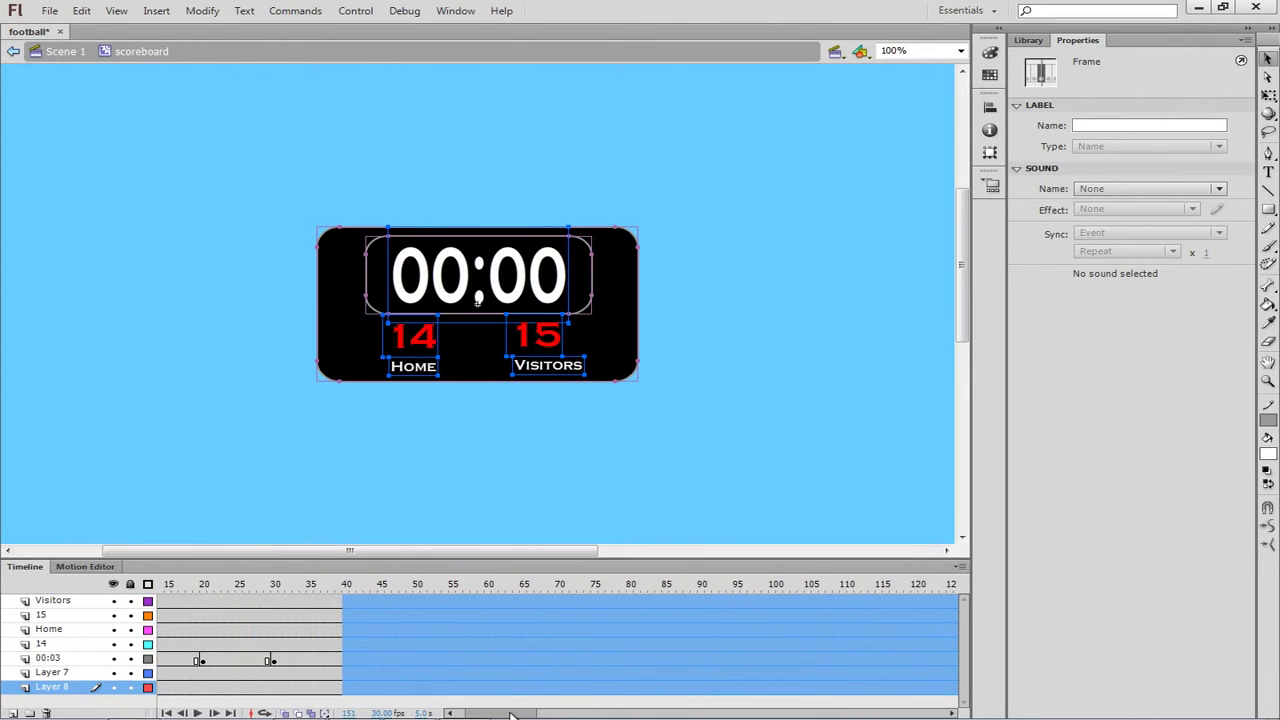
pyautogui.rightClick(433, 618)
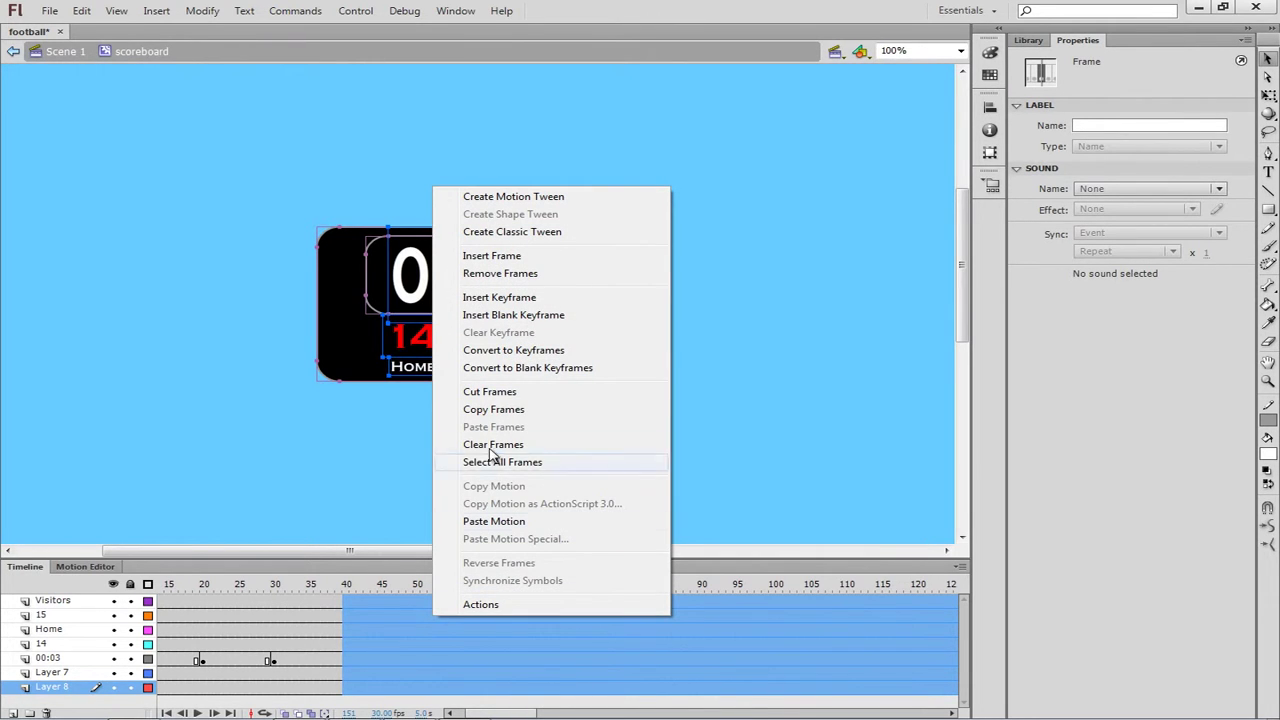
pyautogui.click(500, 273)
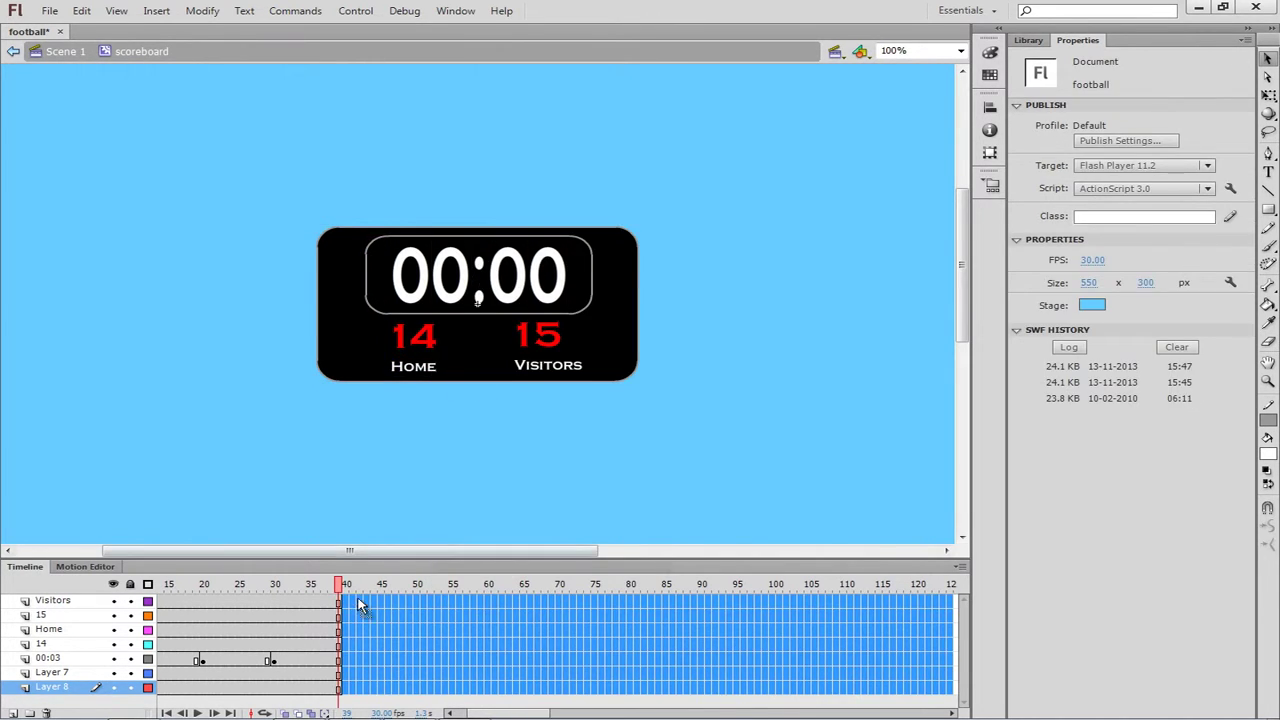
pyautogui.moveTo(510, 714); pyautogui.dragTo(488, 714)
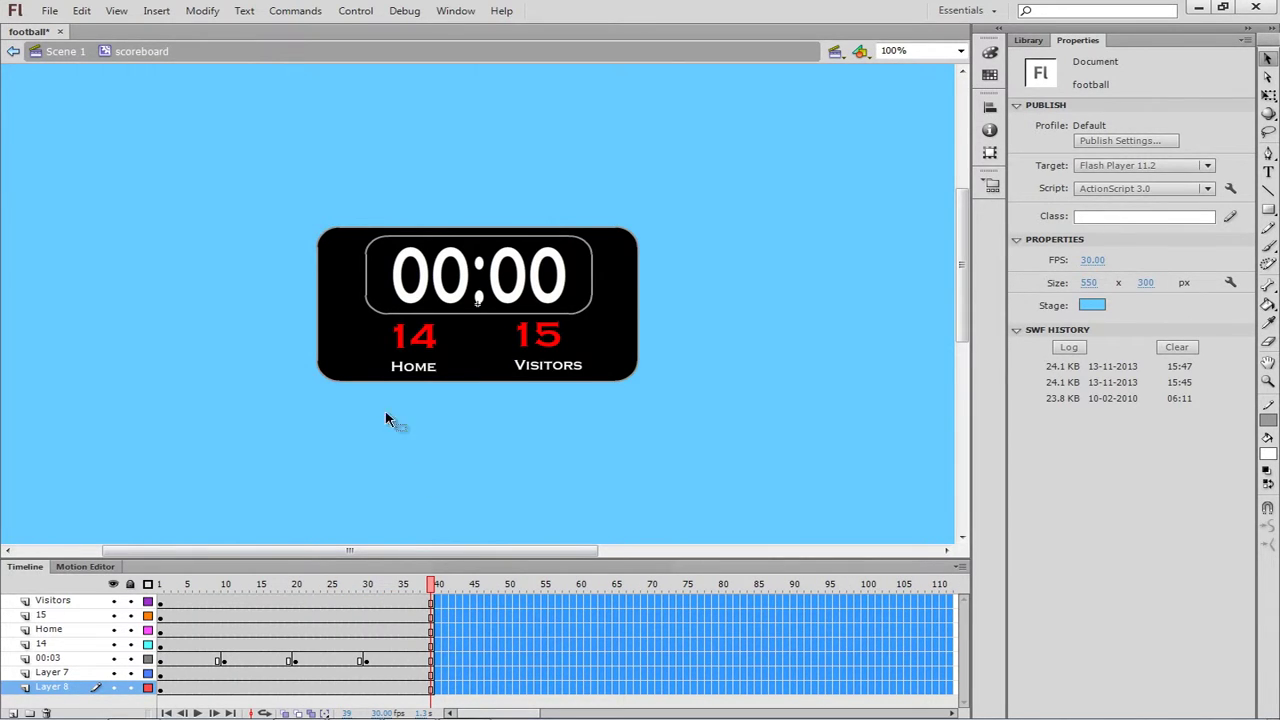
pyautogui.click(66, 52)
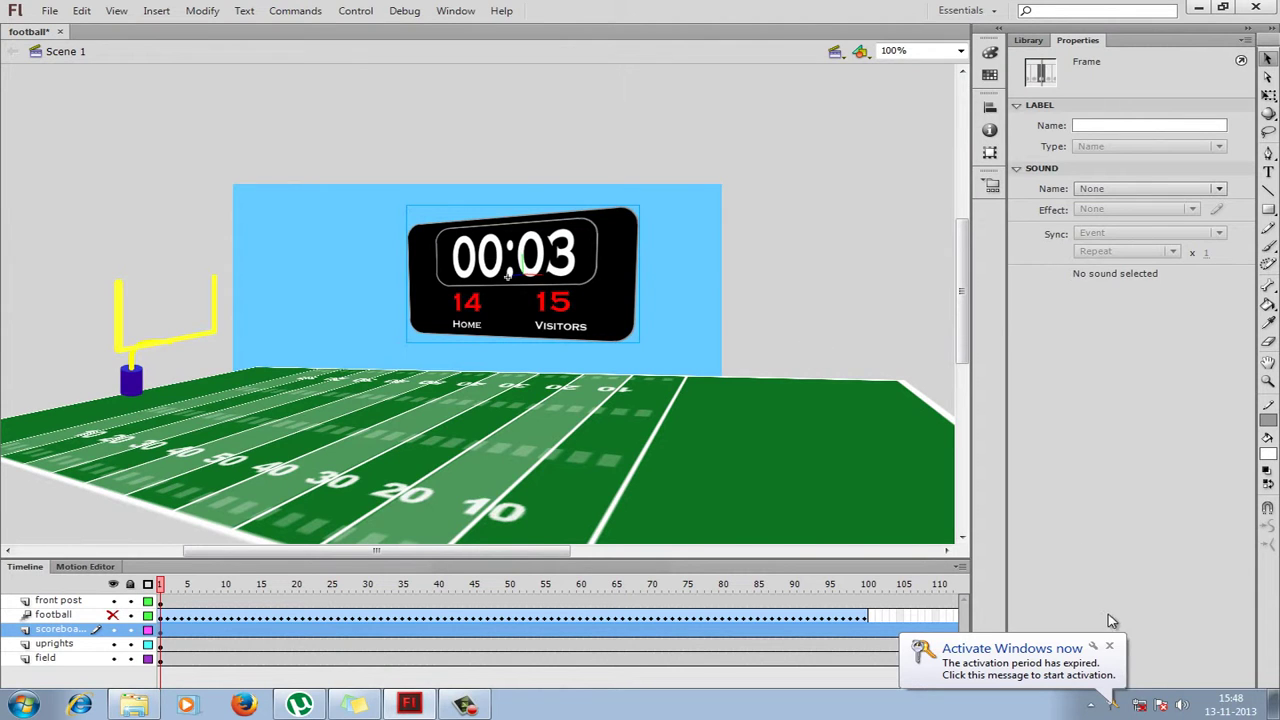
# Place a second instance of the scoreboard symbol from the library on the stage, beside the existing scoreboard.
pyautogui.click(1109, 646)
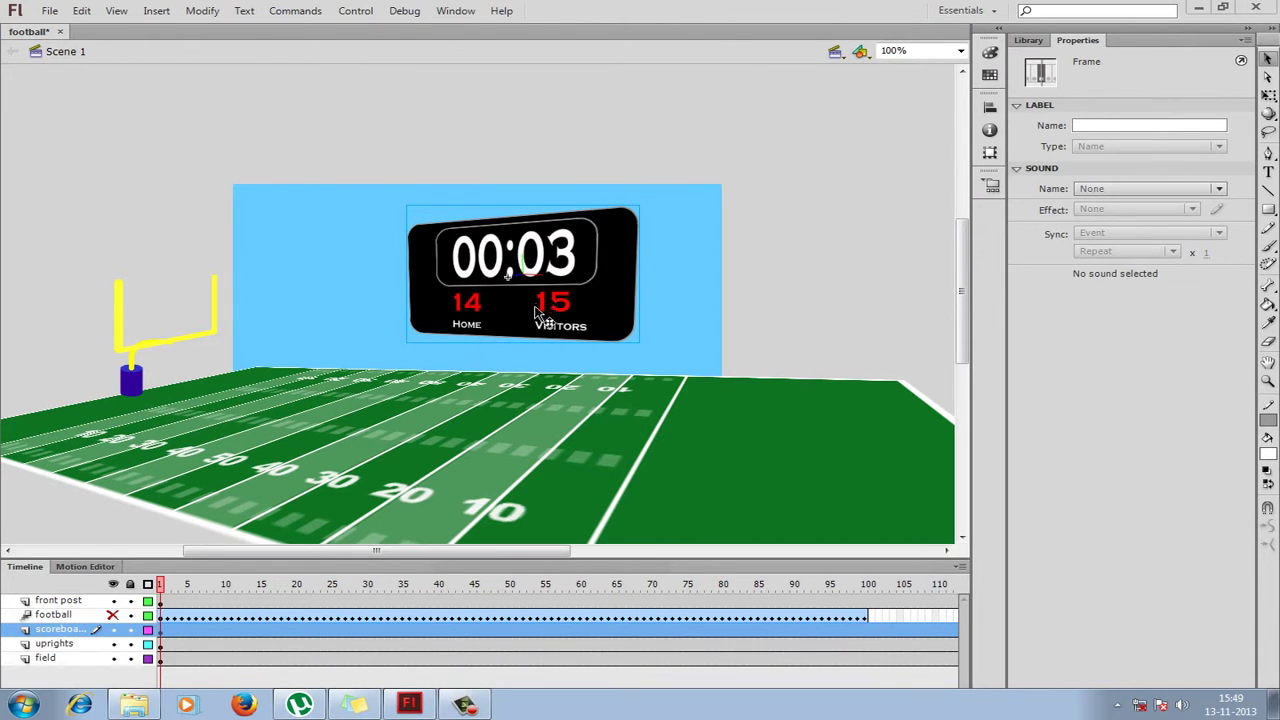
pyautogui.click(627, 276)
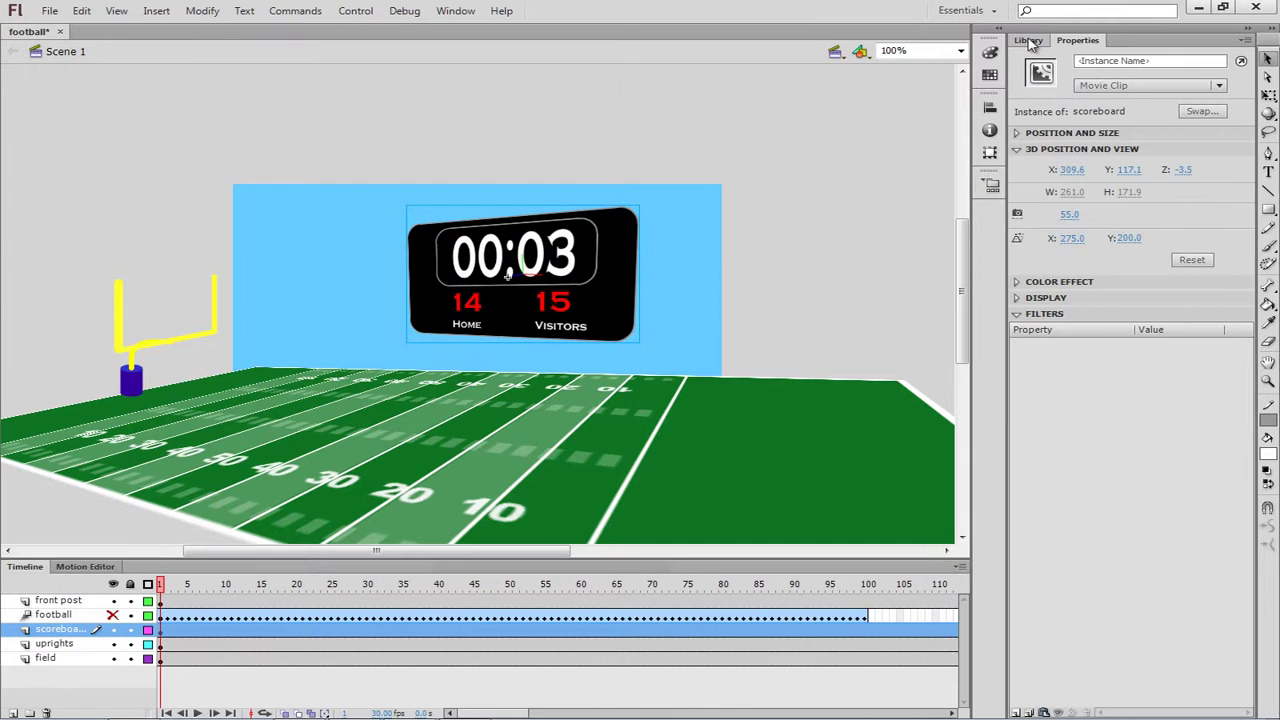
pyautogui.click(1029, 40)
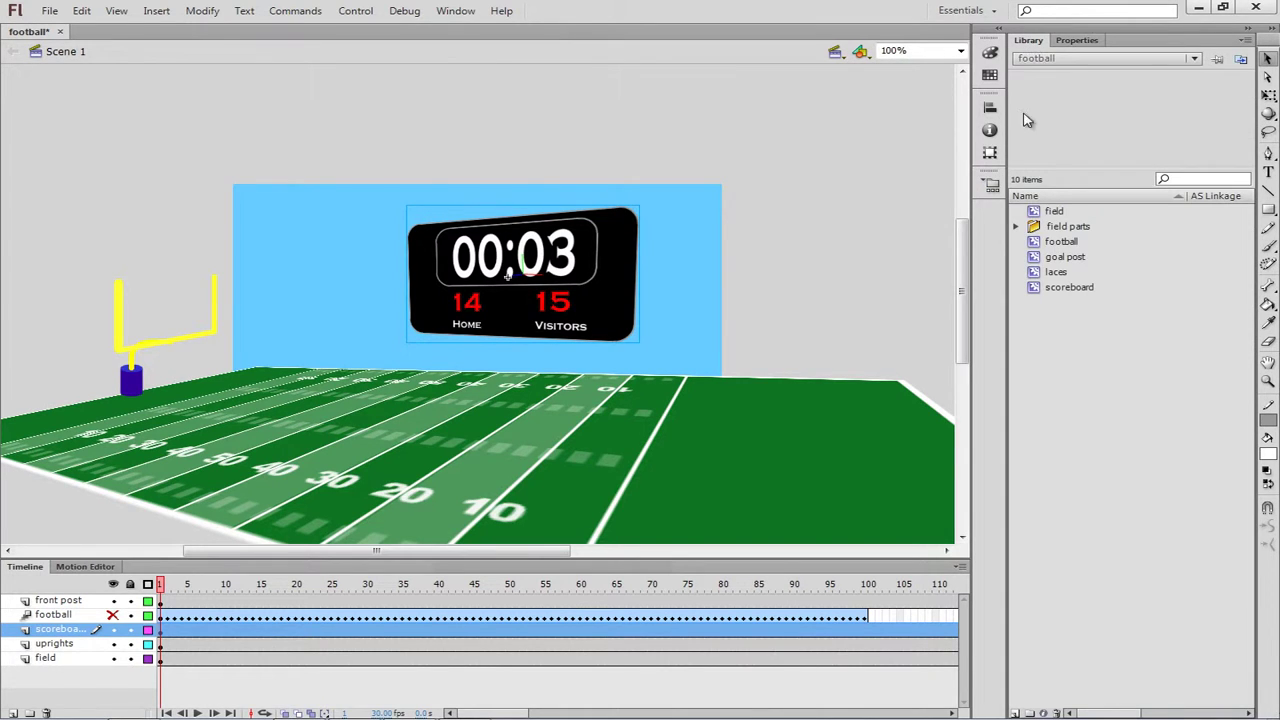
pyautogui.click(1050, 290)
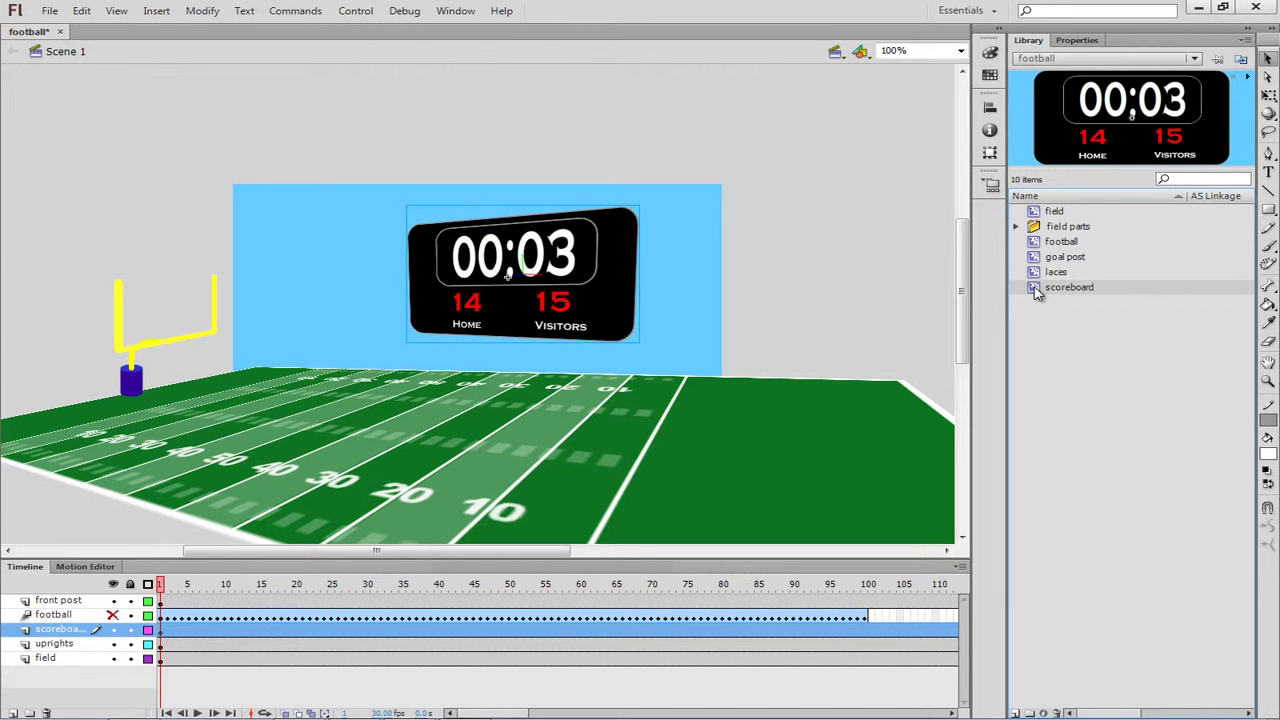
pyautogui.moveTo(1030, 290); pyautogui.dragTo(820, 266)
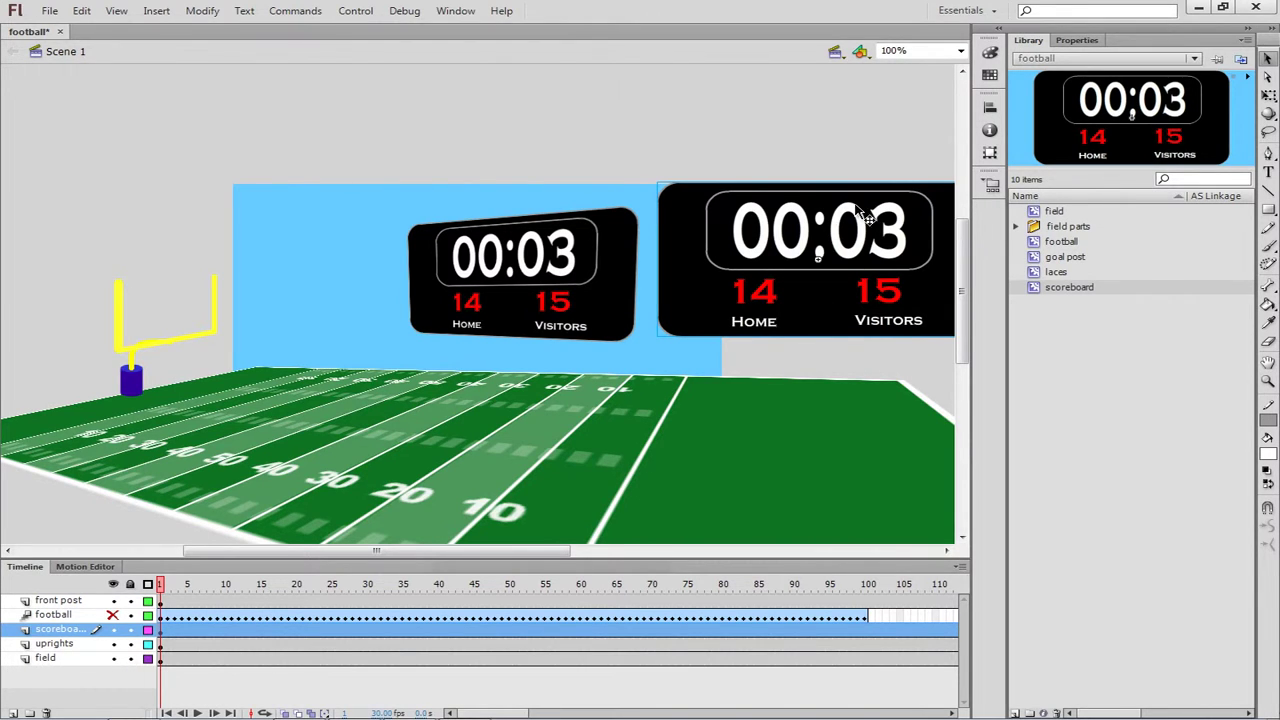
# Change the second scoreboard instance's behavior to Graphic and set its looping option to Play Once.
pyautogui.click(1075, 40)
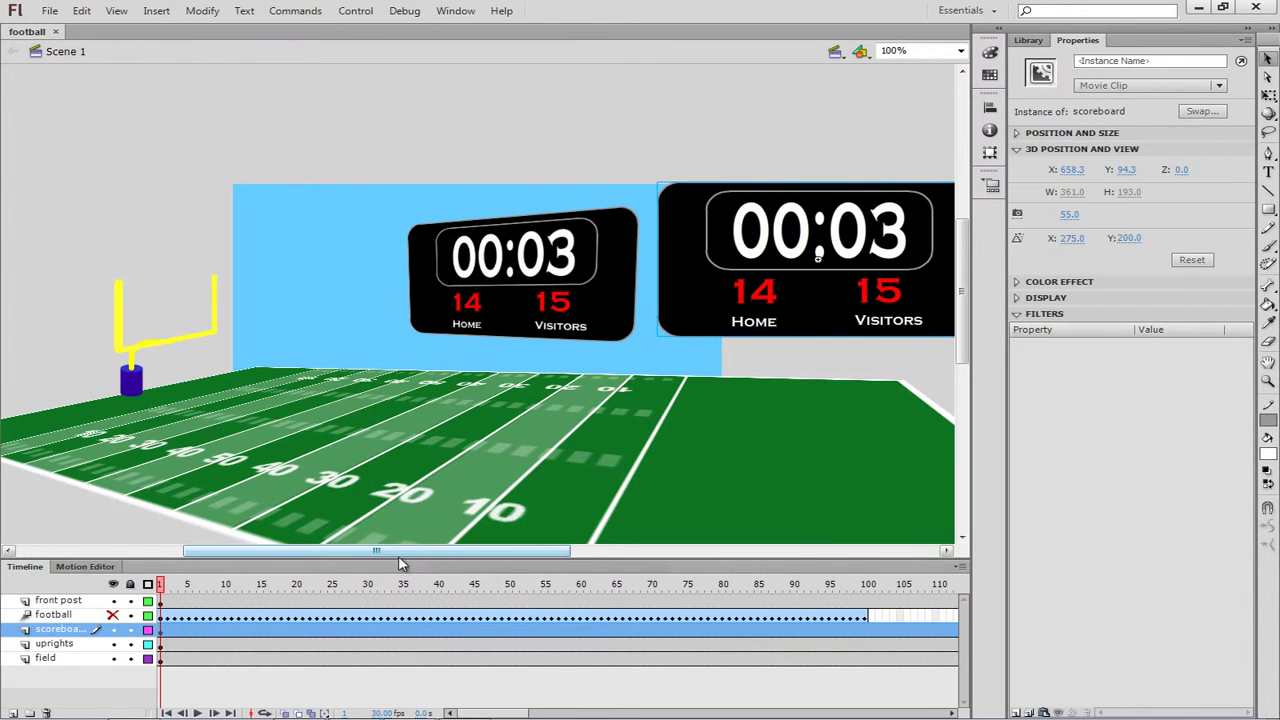
pyautogui.moveTo(400, 556); pyautogui.dragTo(486, 552)
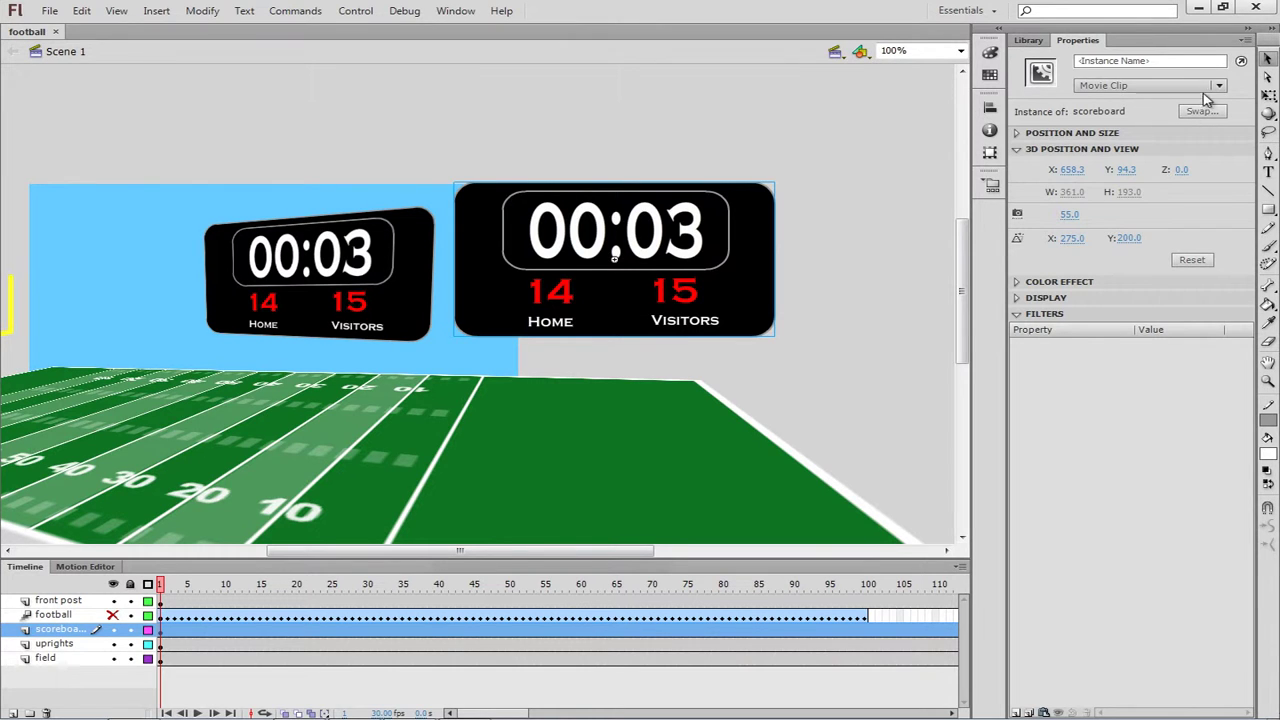
pyautogui.click(1219, 88)
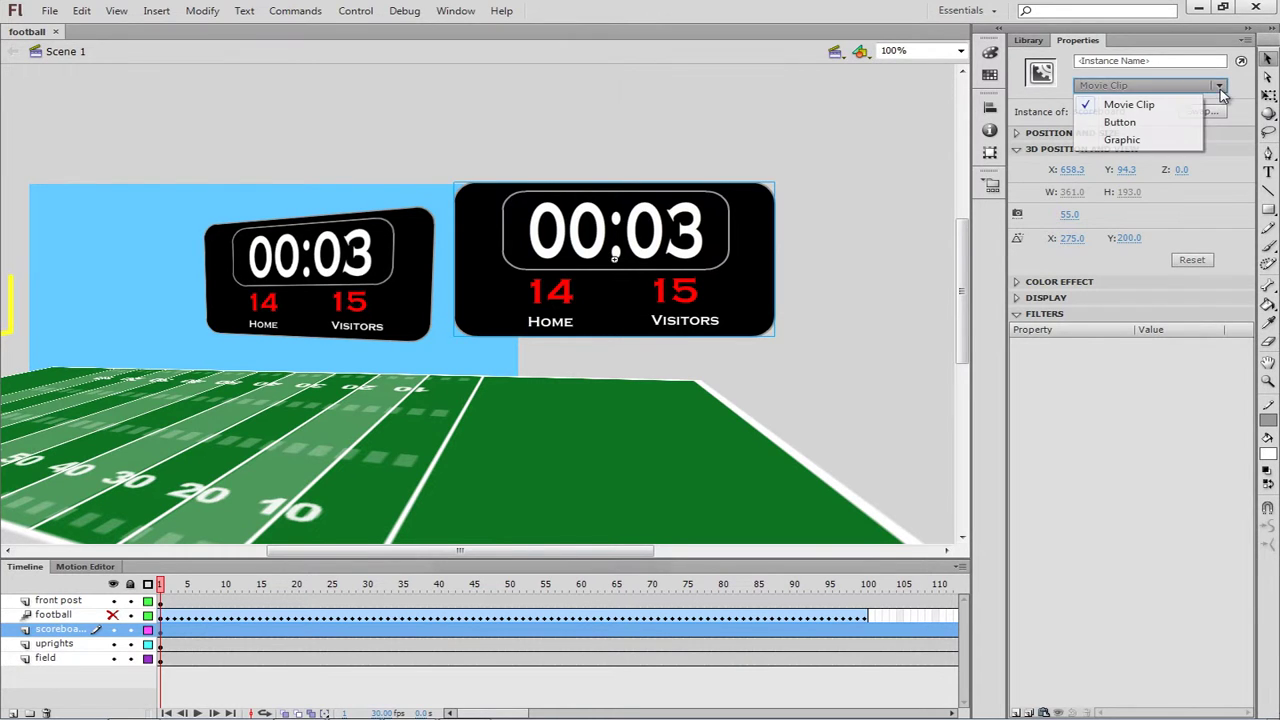
pyautogui.click(1122, 140)
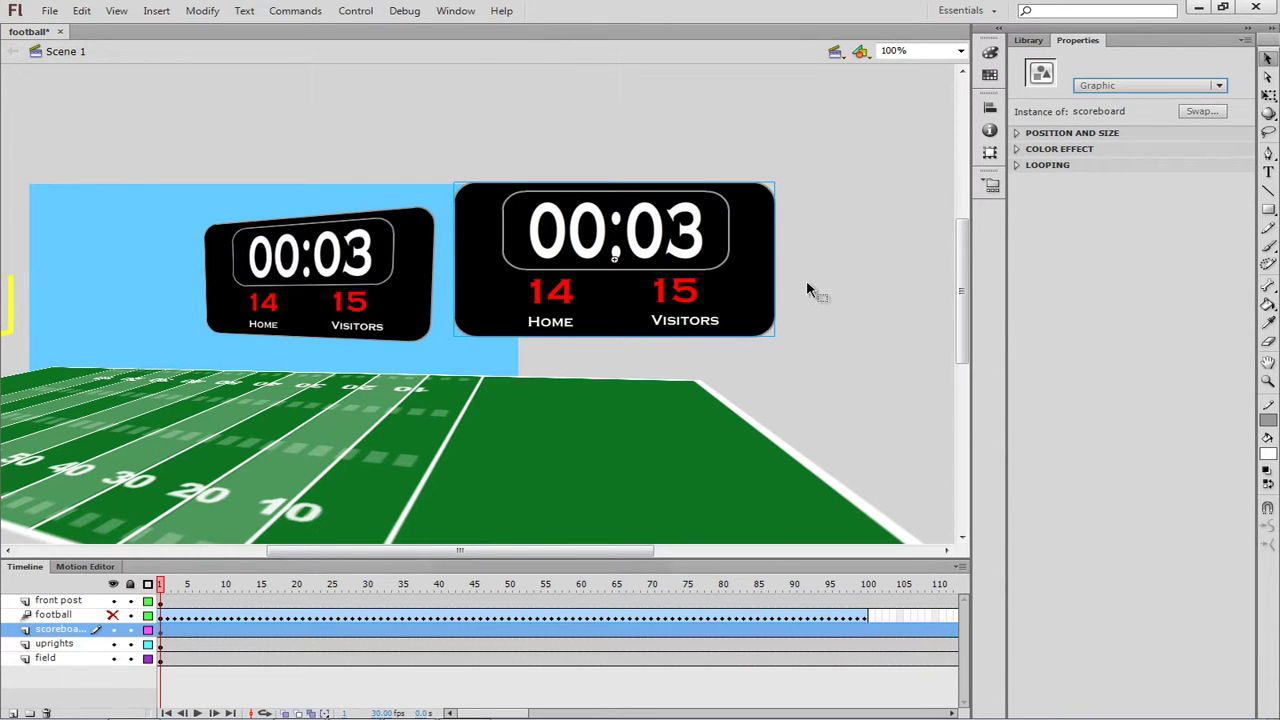
pyautogui.click(1018, 167)
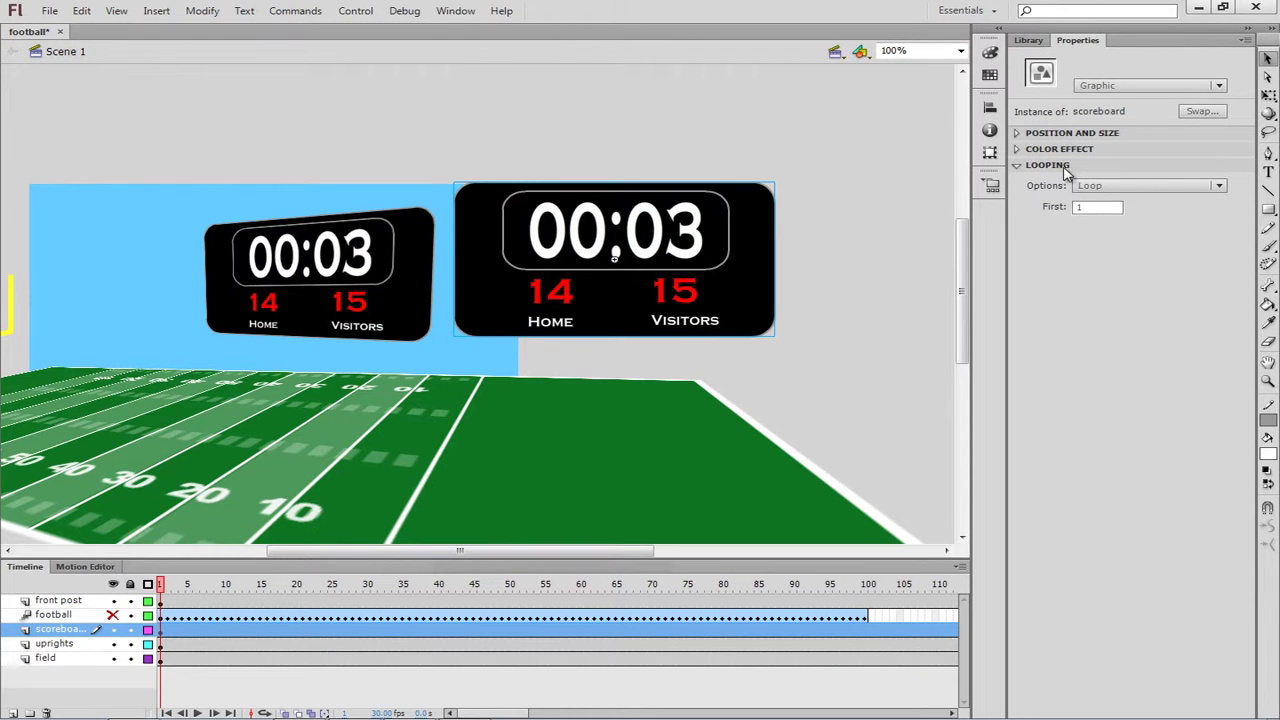
pyautogui.click(1219, 190)
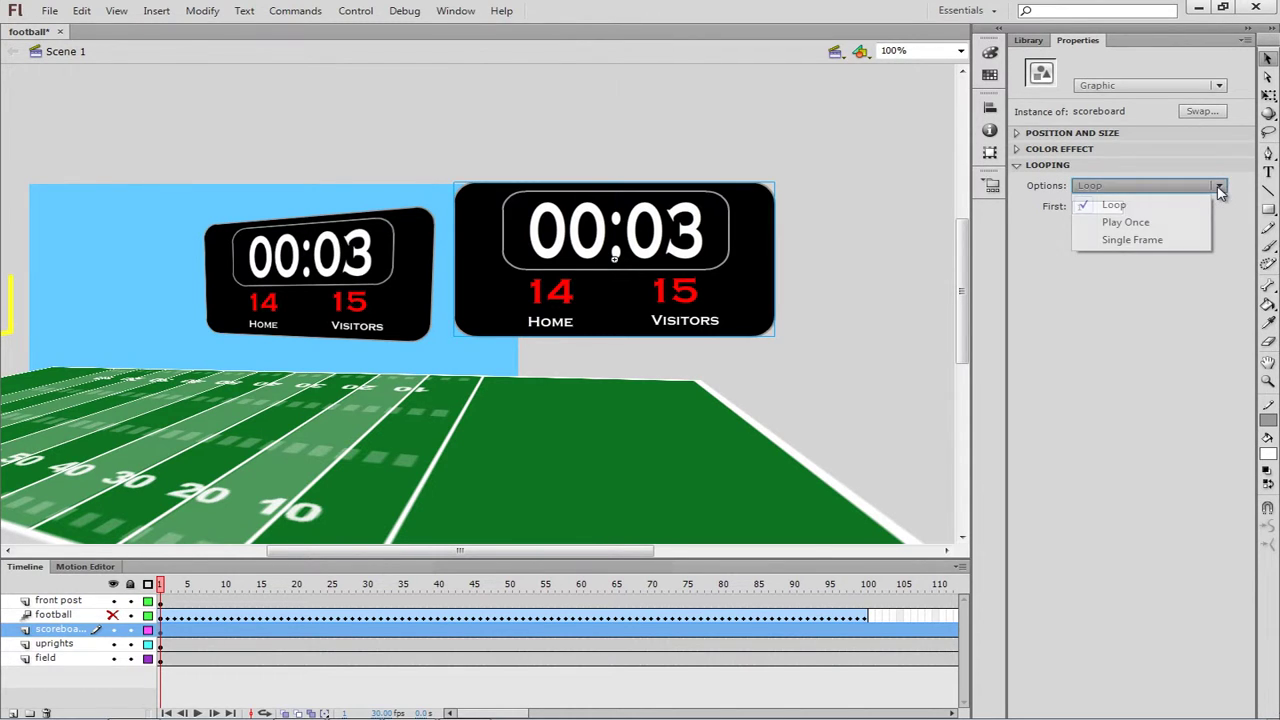
pyautogui.click(1124, 224)
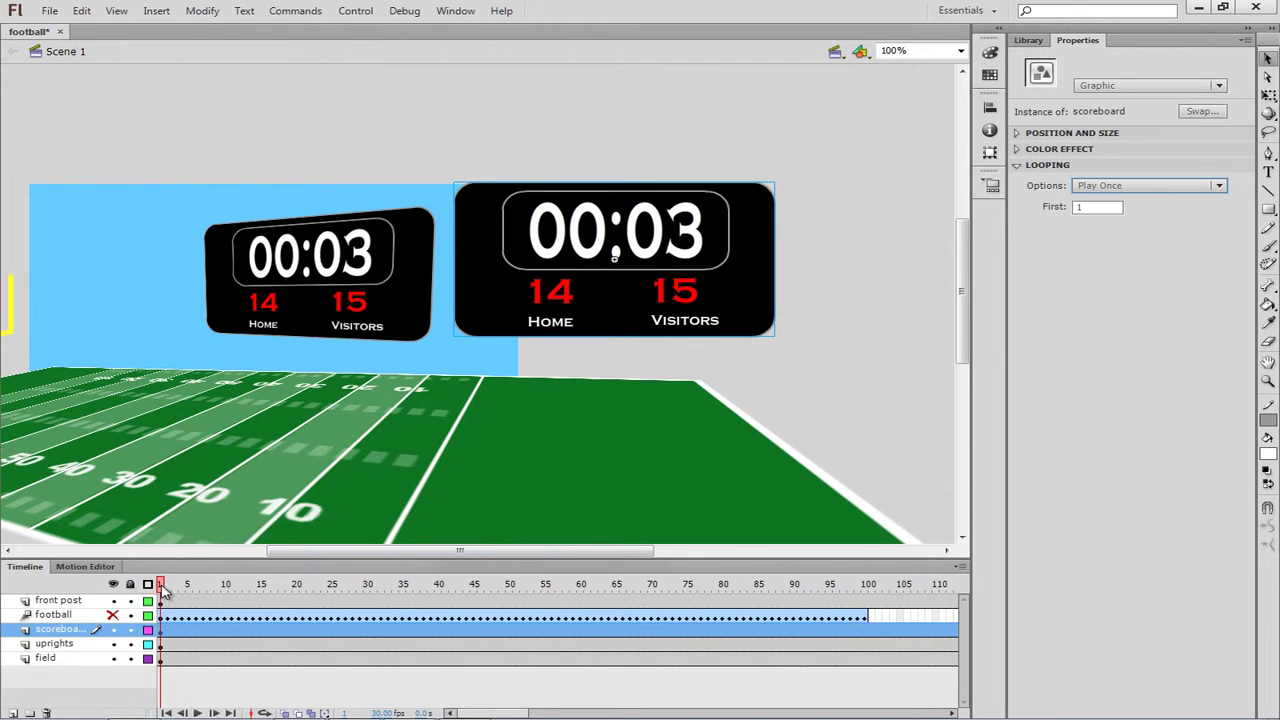
# Test the movie in Flash Professional, compare the two scoreboards' countdowns in a maximized window, and close the test.
pyautogui.moveTo(163, 590)
pyautogui.mouseDown()
pyautogui.moveTo(826, 592)
pyautogui.moveTo(886, 606)
pyautogui.moveTo(160, 615)
pyautogui.mouseUp()
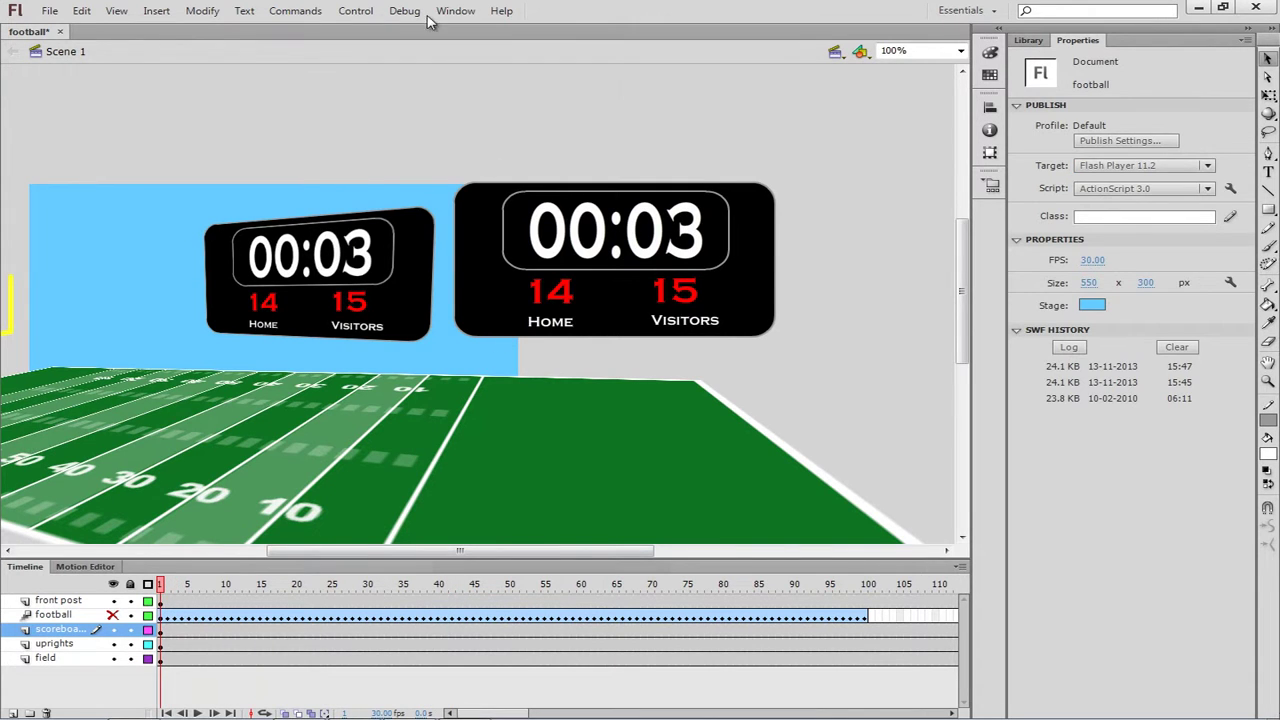
pyautogui.click(362, 12)
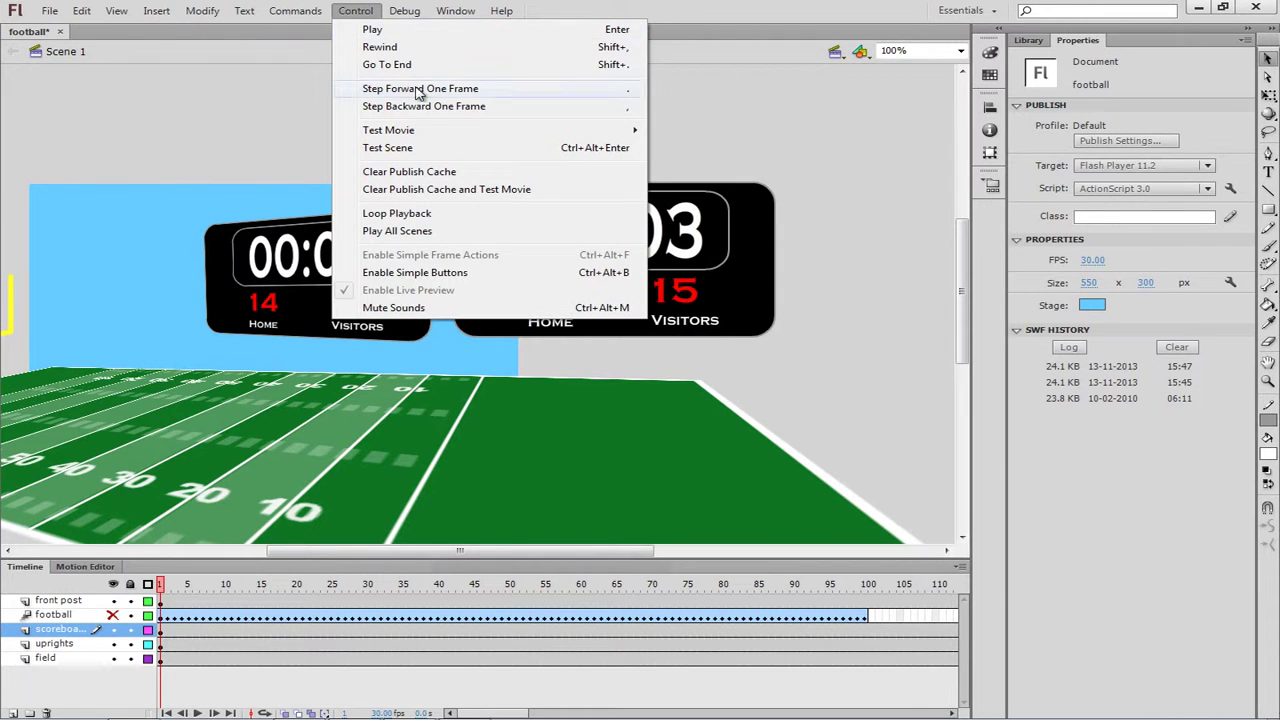
pyautogui.click(357, 13)
pyautogui.click(357, 13)
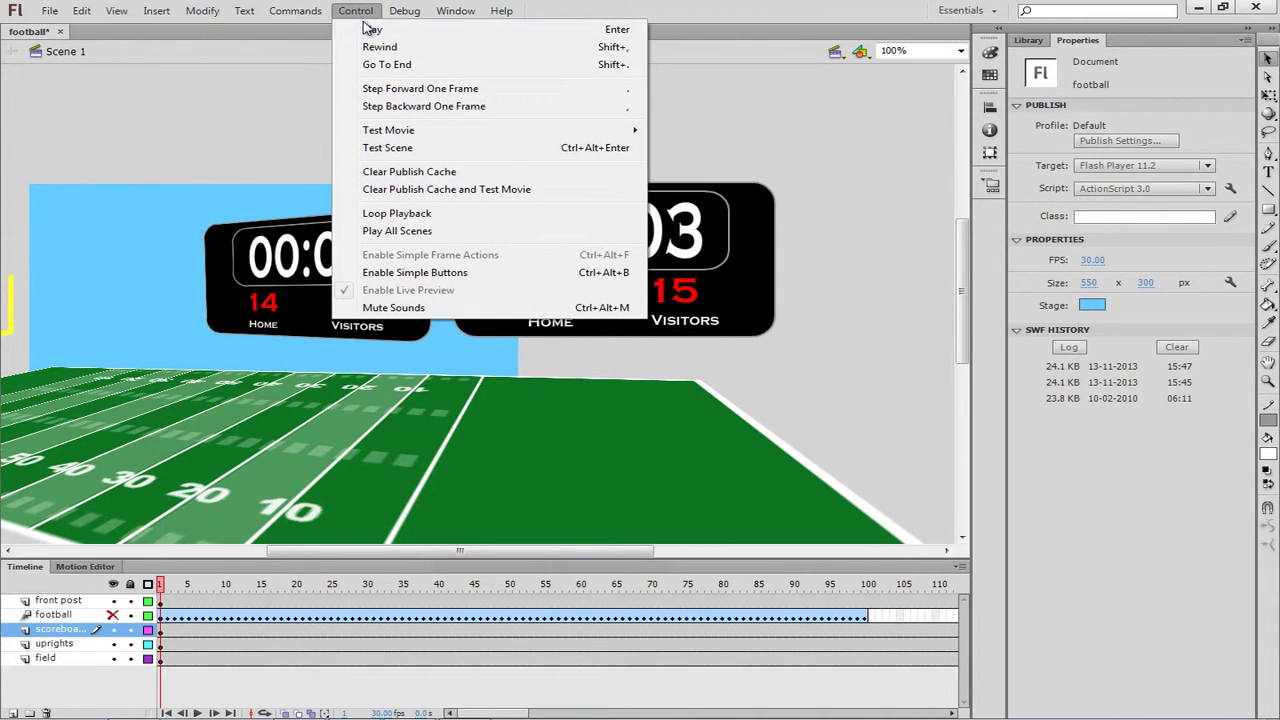
pyautogui.moveTo(494, 143)
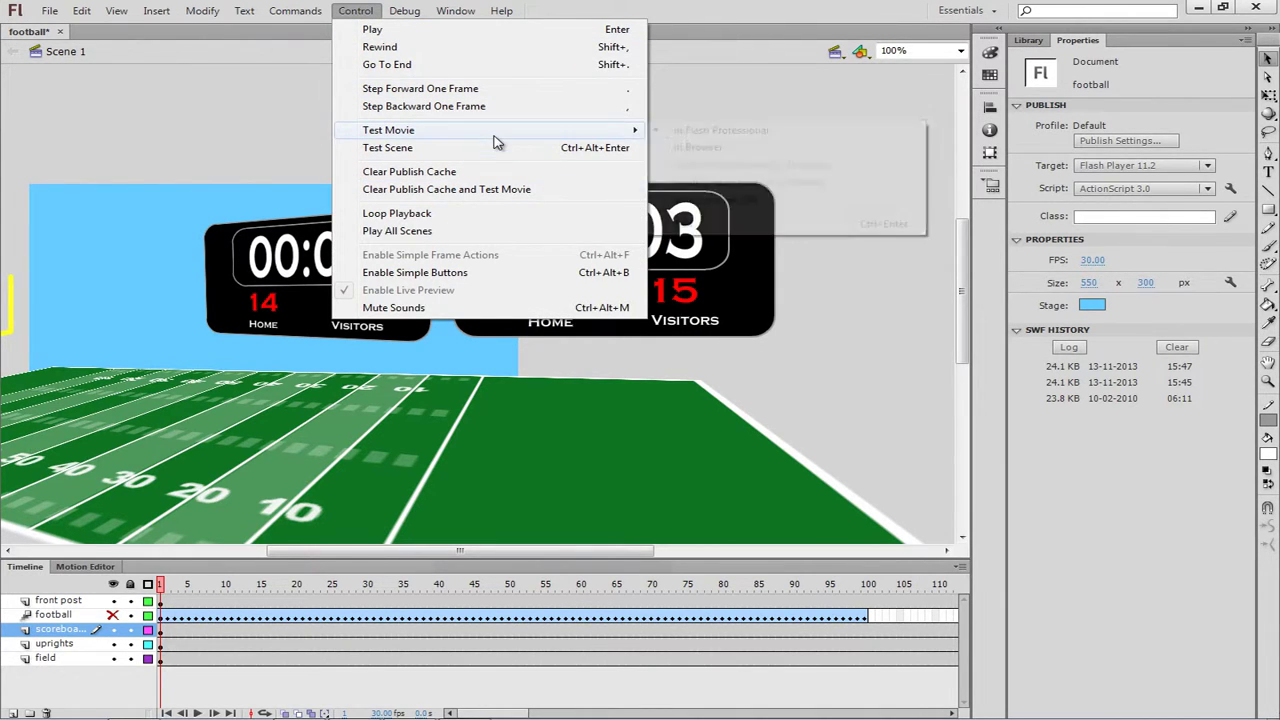
pyautogui.click(676, 136)
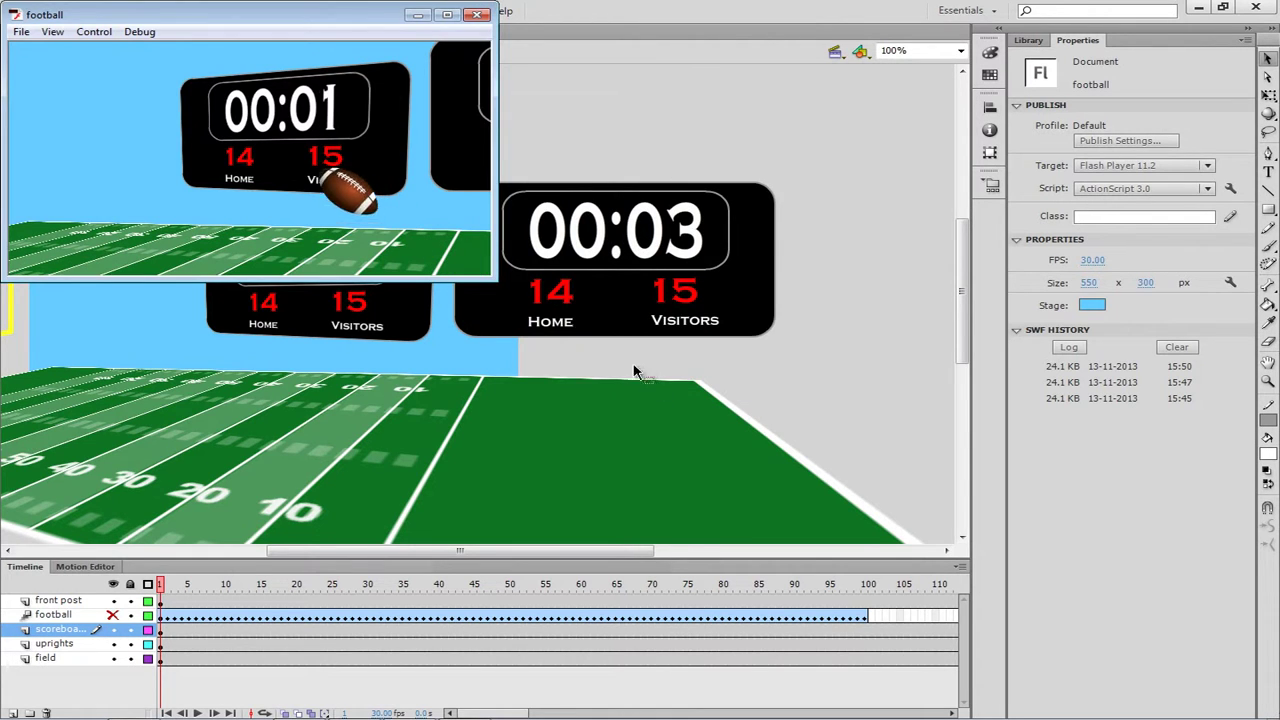
pyautogui.click(447, 15)
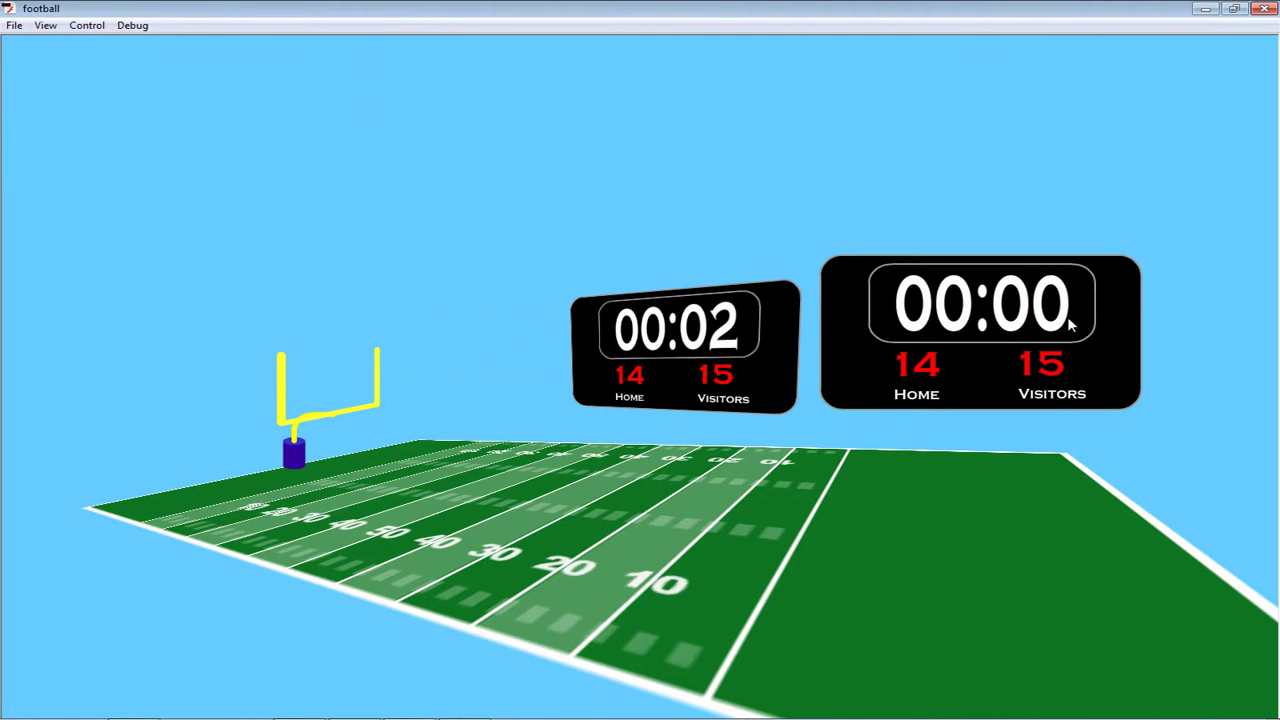
pyautogui.click(1273, 10)
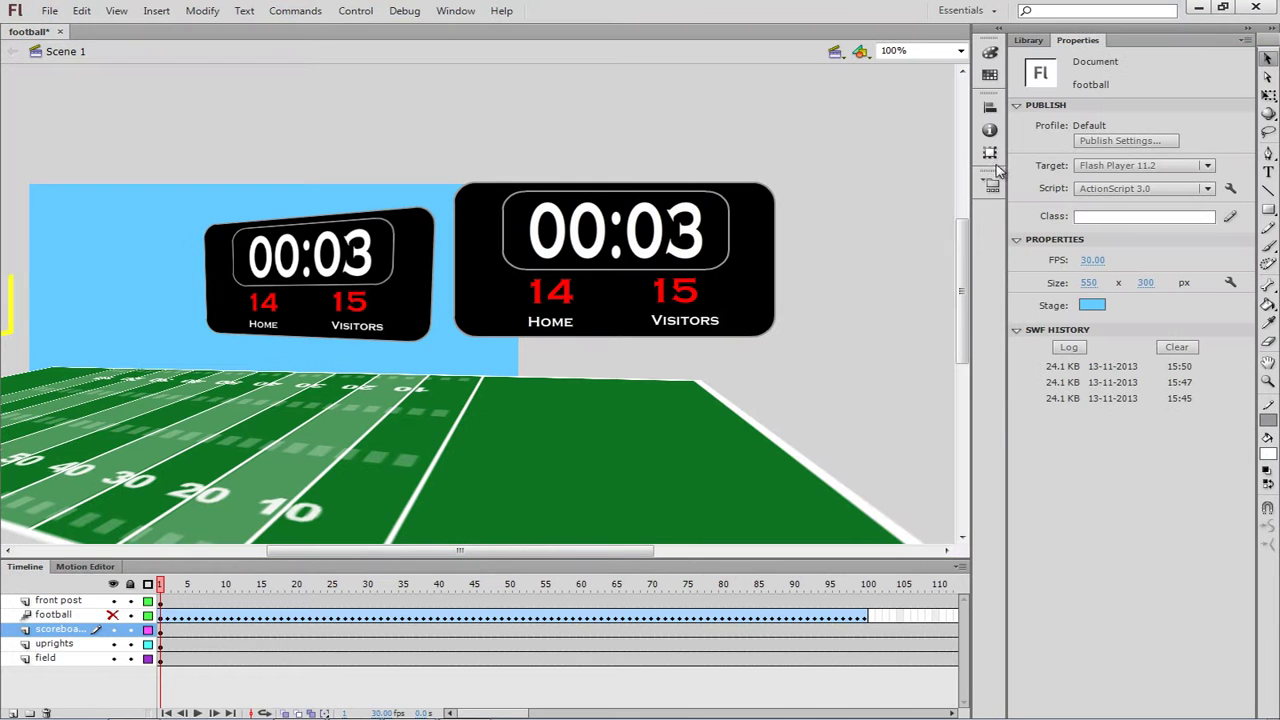
# Delete the second scoreboard instance, the one set to Graphic, from the stage.
pyautogui.click(757, 295)
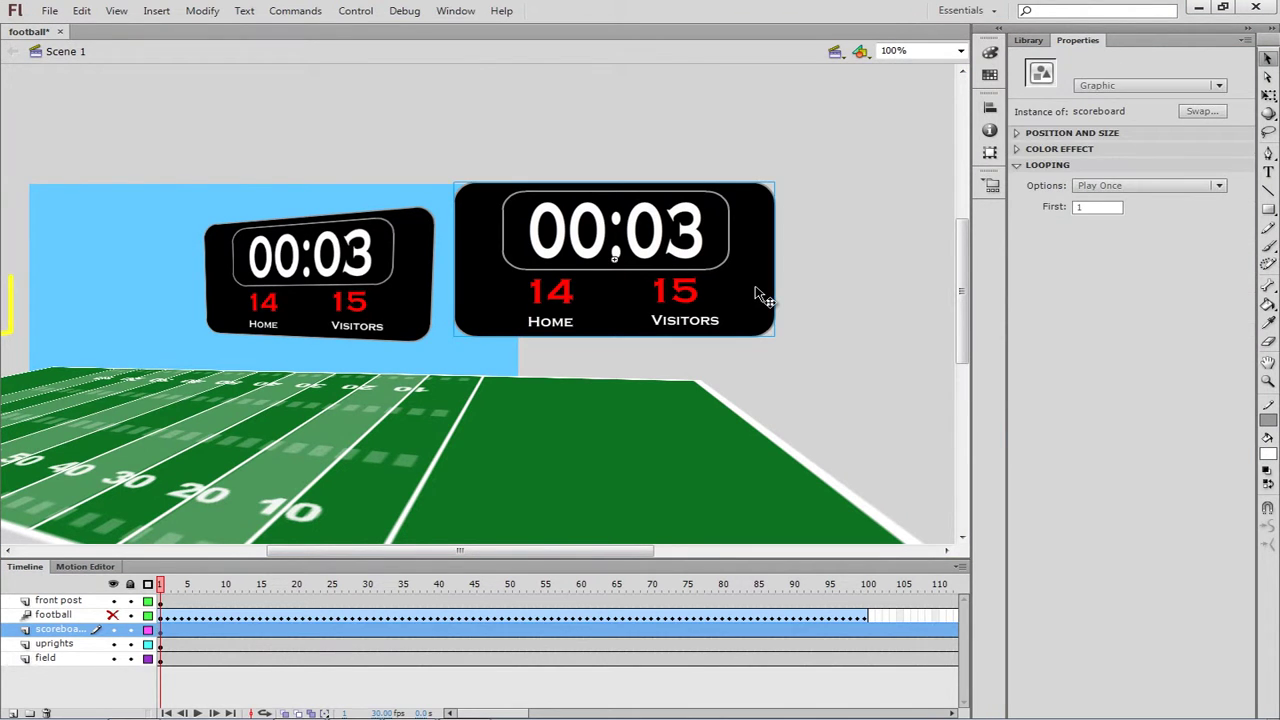
pyautogui.click(792, 275)
pyautogui.click(747, 290)
pyautogui.press('Delete')
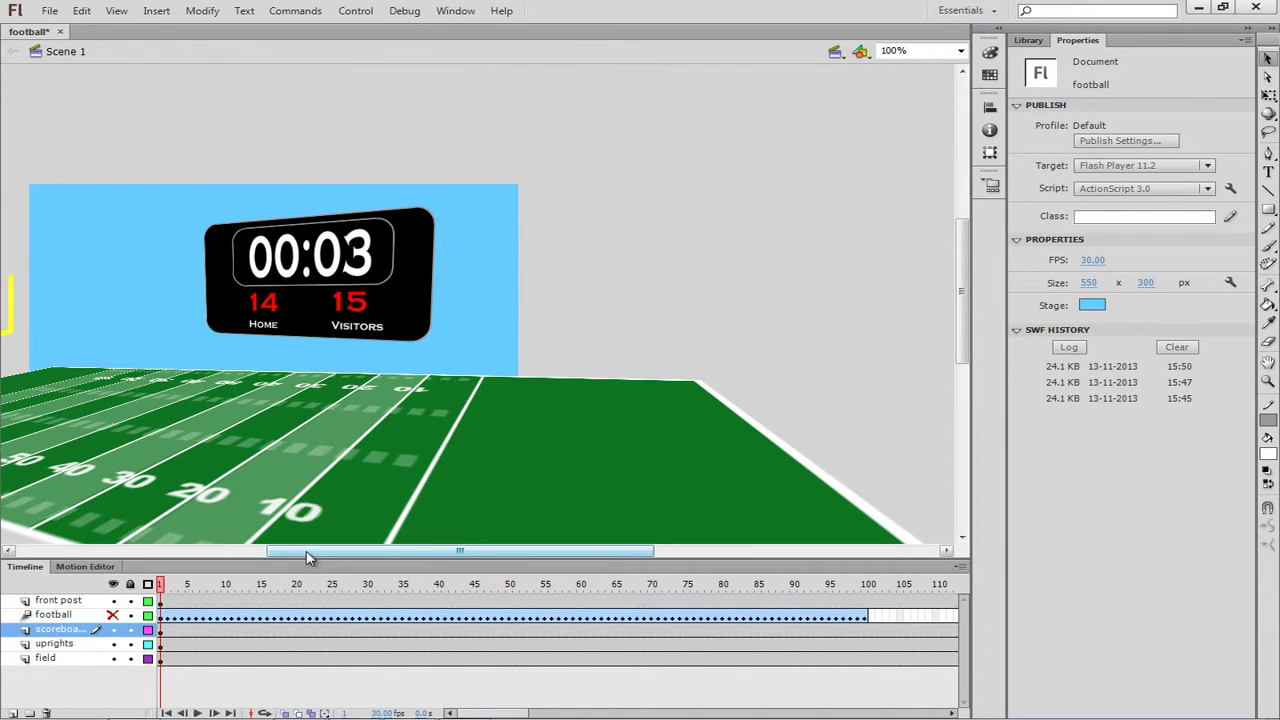
# Scrub the main timeline's playhead from frame 1 to frame 49, where the football is in mid-flight.
pyautogui.moveTo(308, 557); pyautogui.dragTo(210, 569)
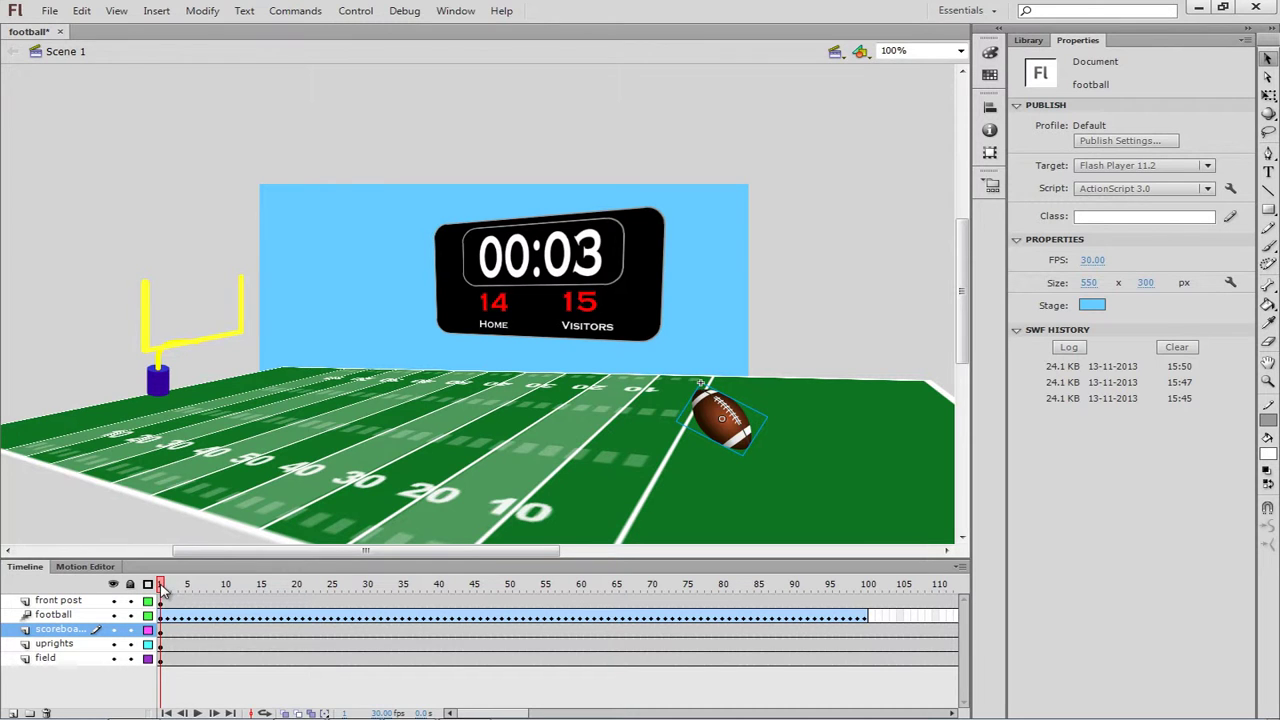
pyautogui.moveTo(162, 590); pyautogui.dragTo(490, 624)
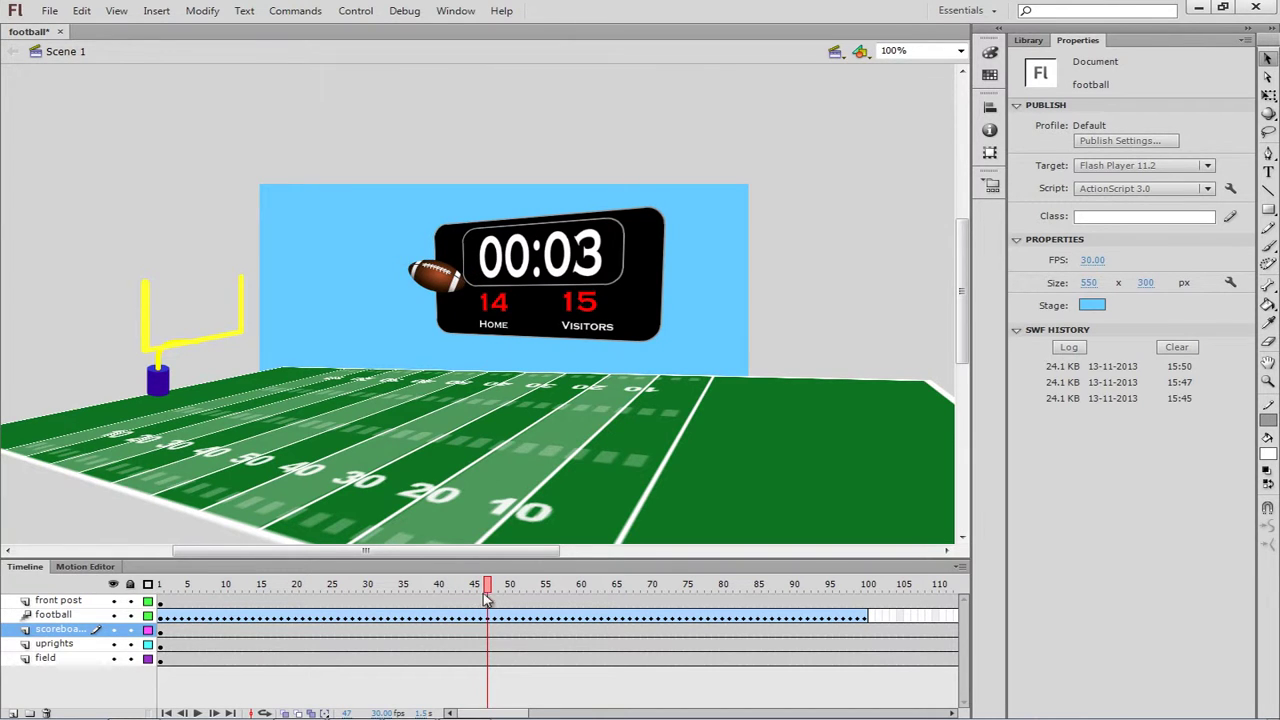
pyautogui.moveTo(489, 591); pyautogui.dragTo(508, 596)
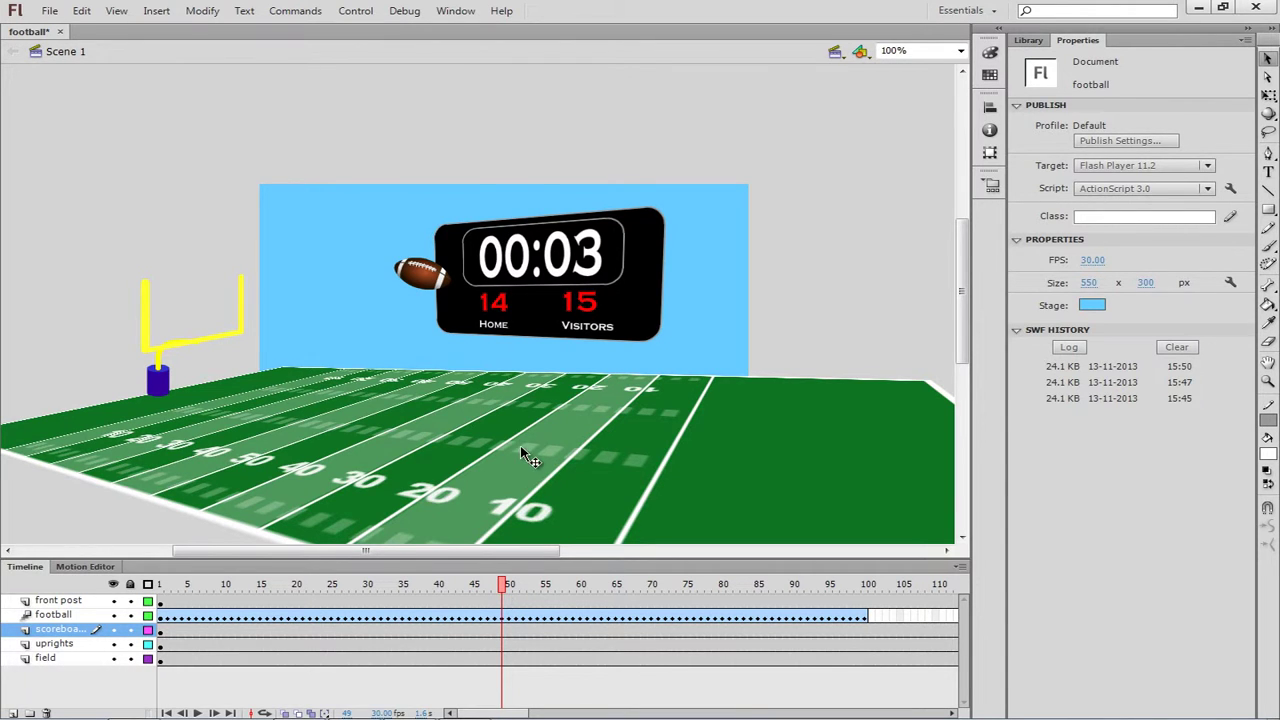
# Show the Code Snippets panel and reposition it below the document properties, clear of the stage.
pyautogui.click(455, 11)
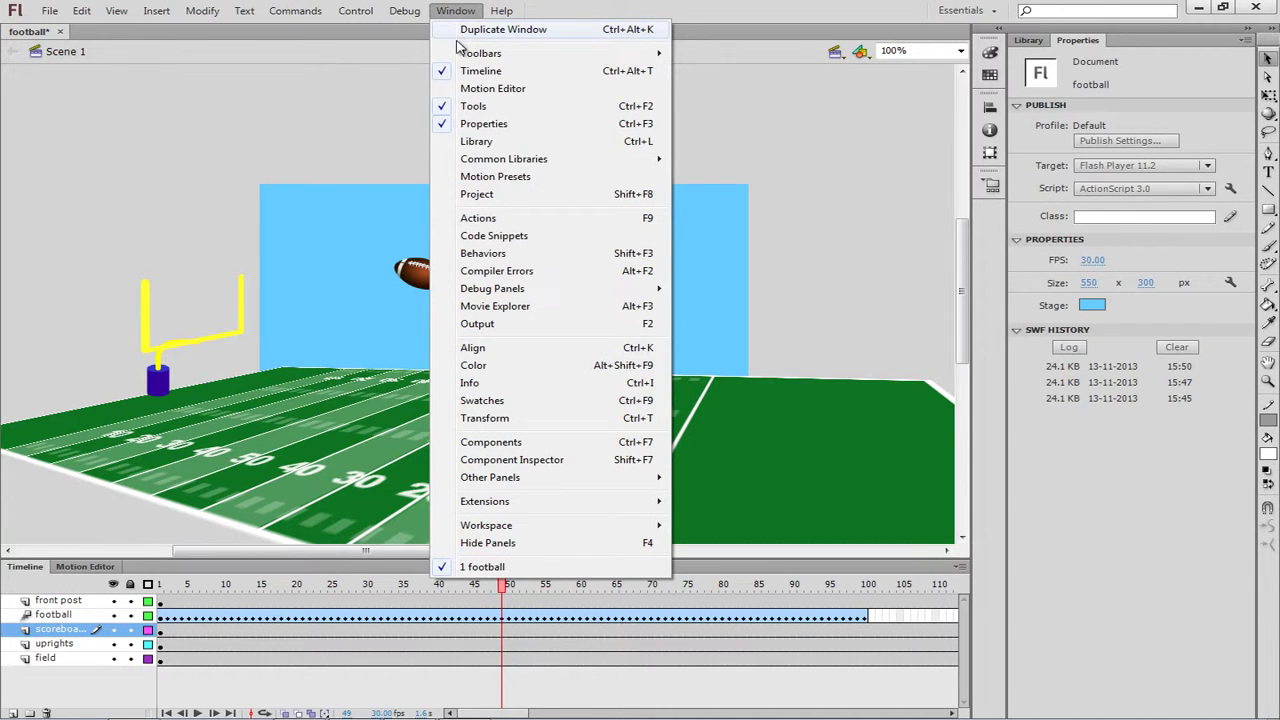
pyautogui.moveTo(459, 57)
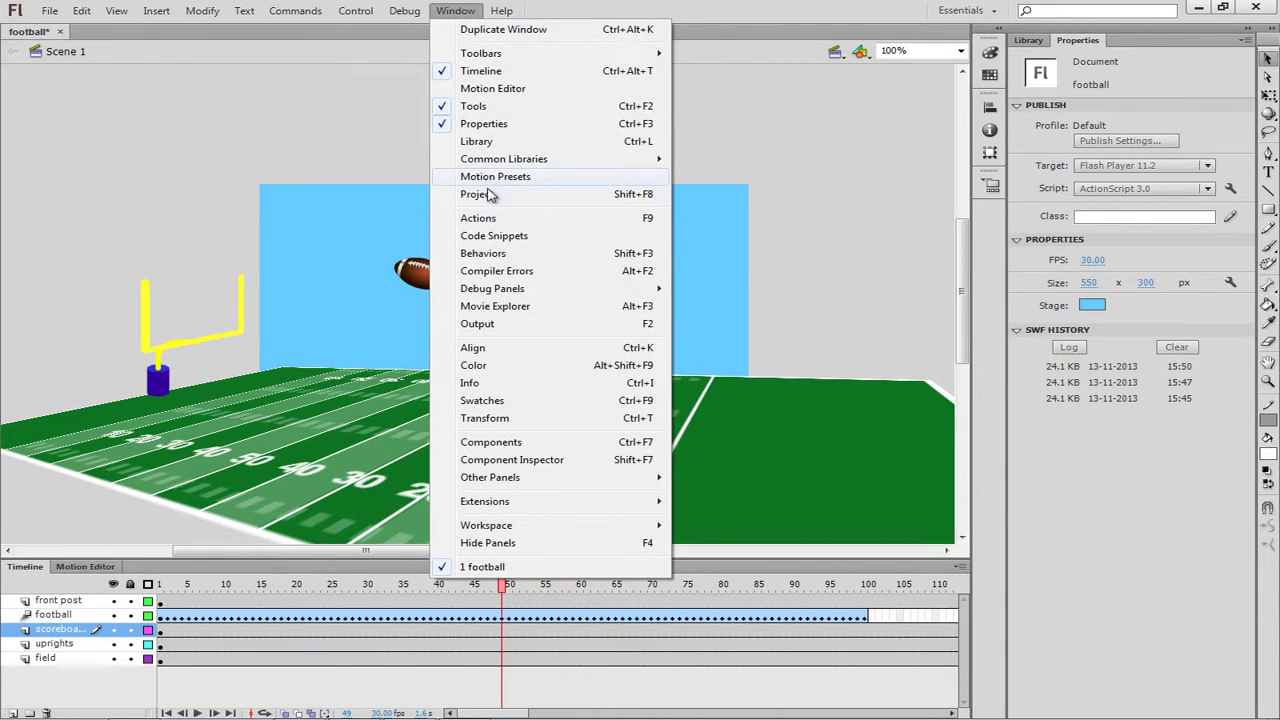
pyautogui.click(497, 240)
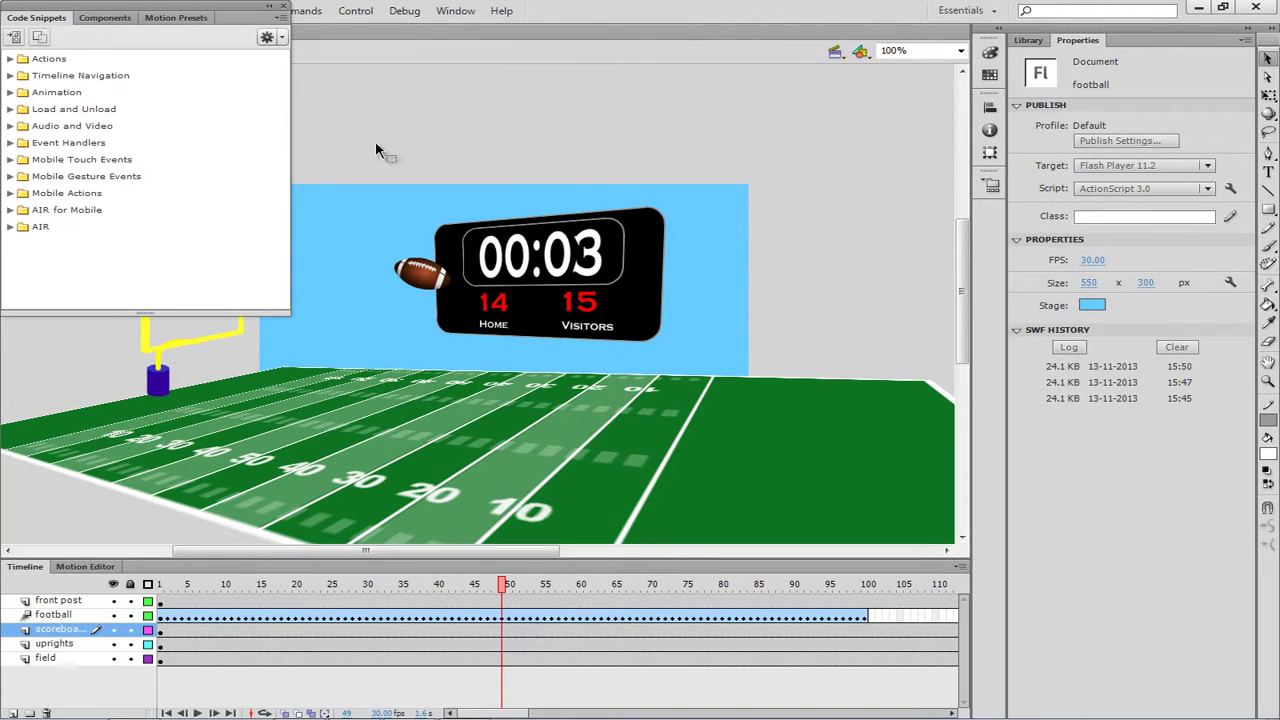
pyautogui.moveTo(194, 14); pyautogui.dragTo(1095, 403)
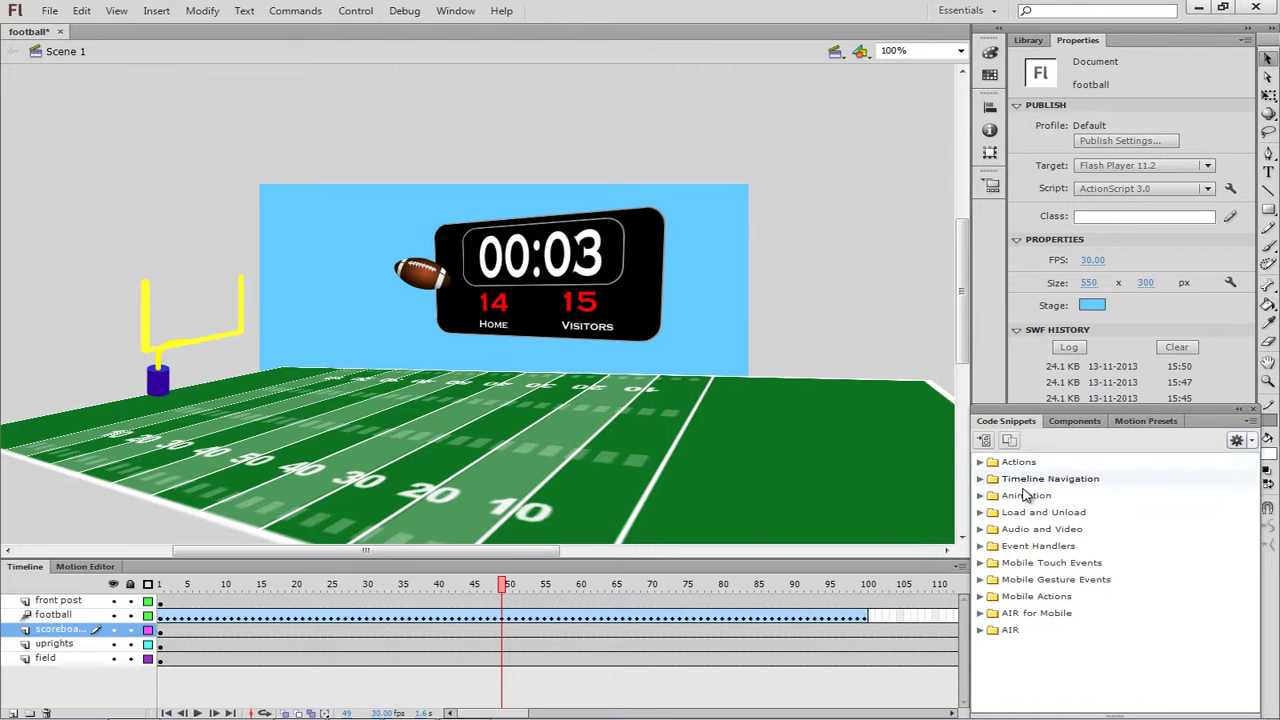
# Add the Timeline Navigation snippet "Stop at this Frame" to frame 49 of the main timeline and close the script window.
pyautogui.click(981, 479)
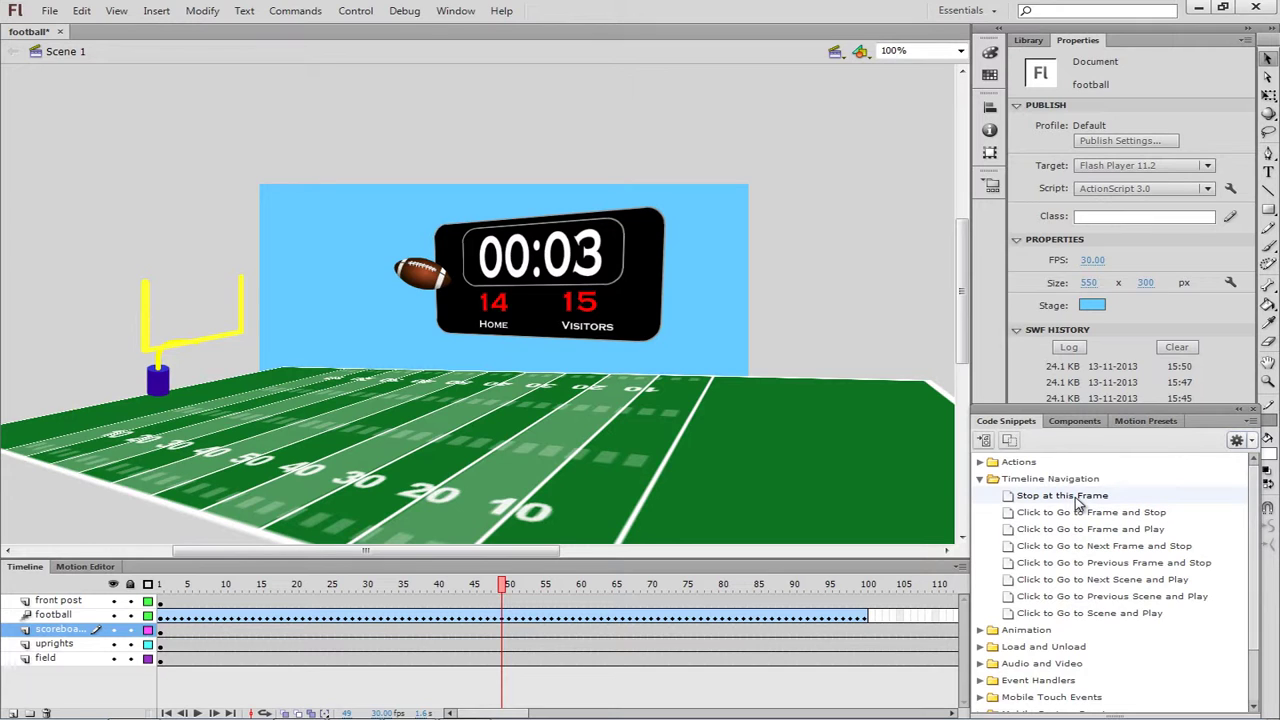
pyautogui.moveTo(1078, 503)
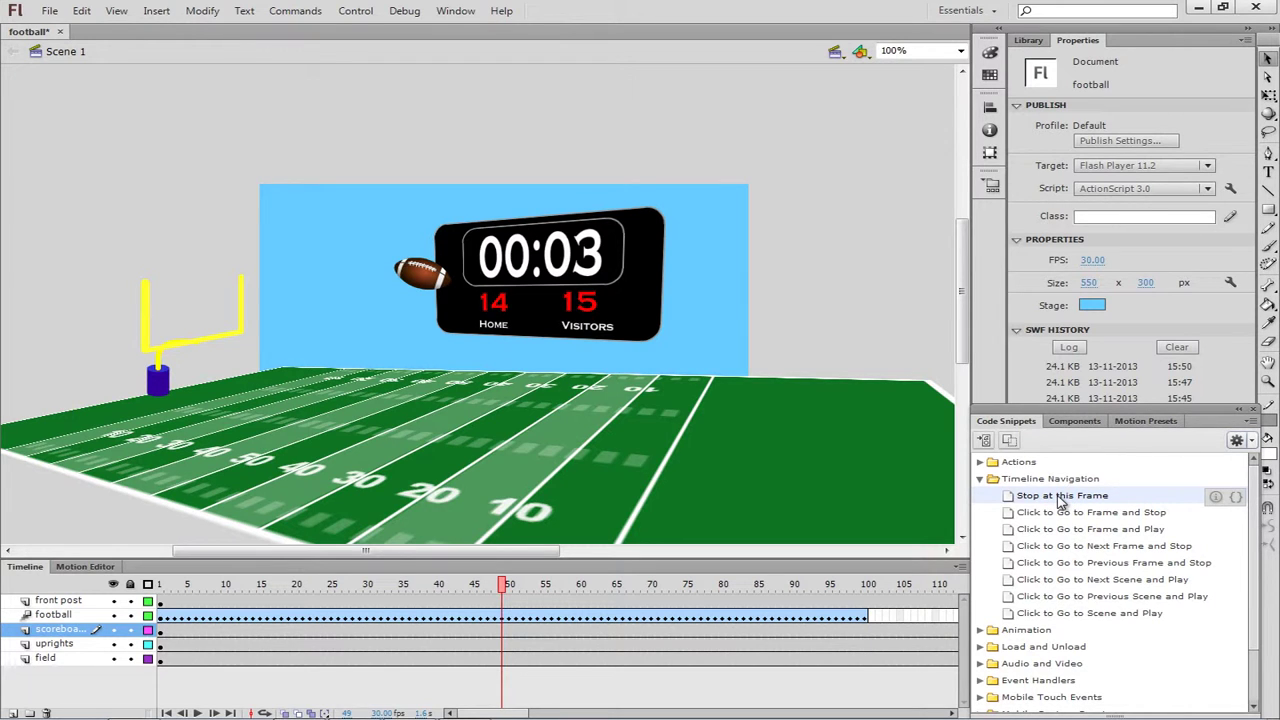
pyautogui.doubleClick(1090, 497)
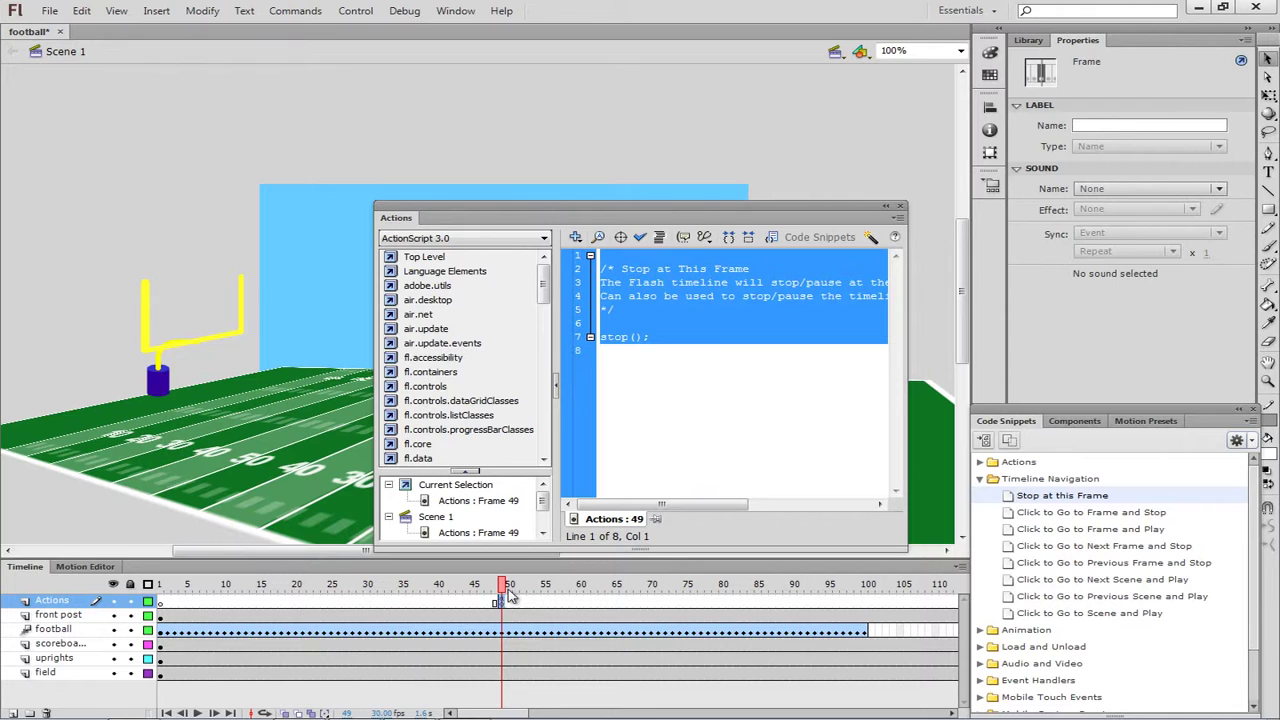
pyautogui.click(899, 210)
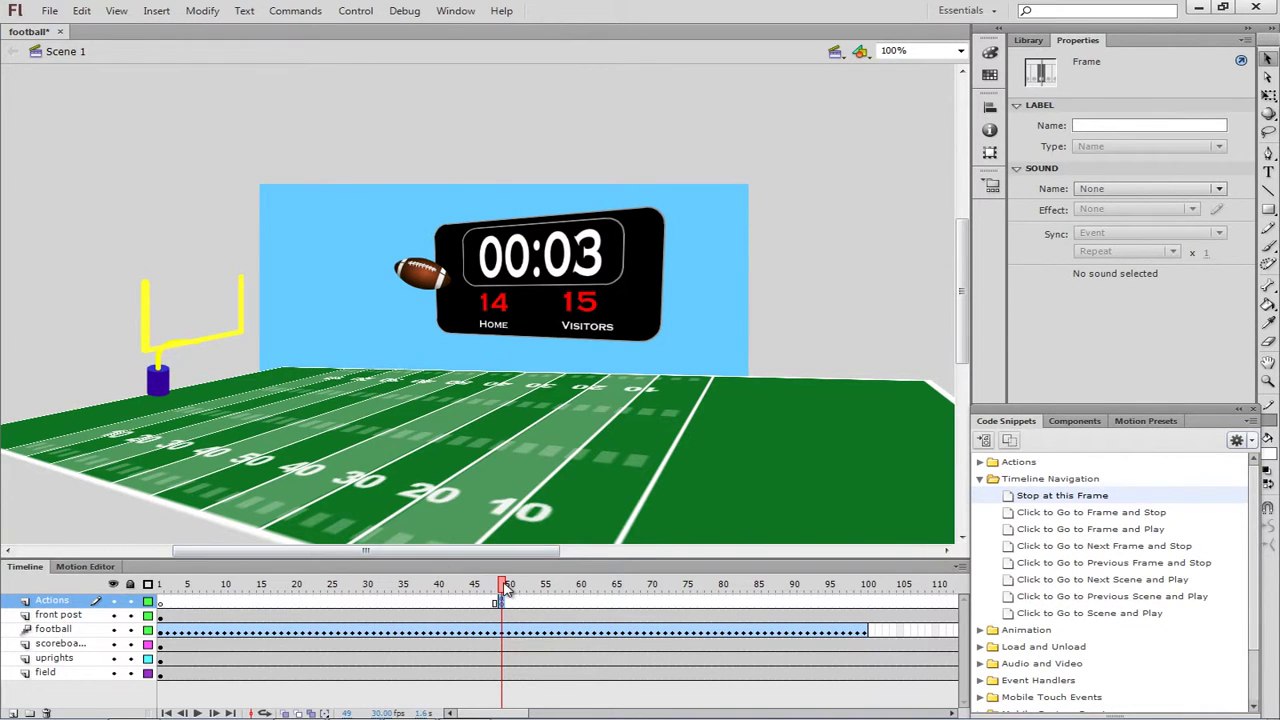
# Play the main timeline from frame 1 inside the authoring environment to check the stop action.
pyautogui.moveTo(504, 590); pyautogui.dragTo(160, 591)
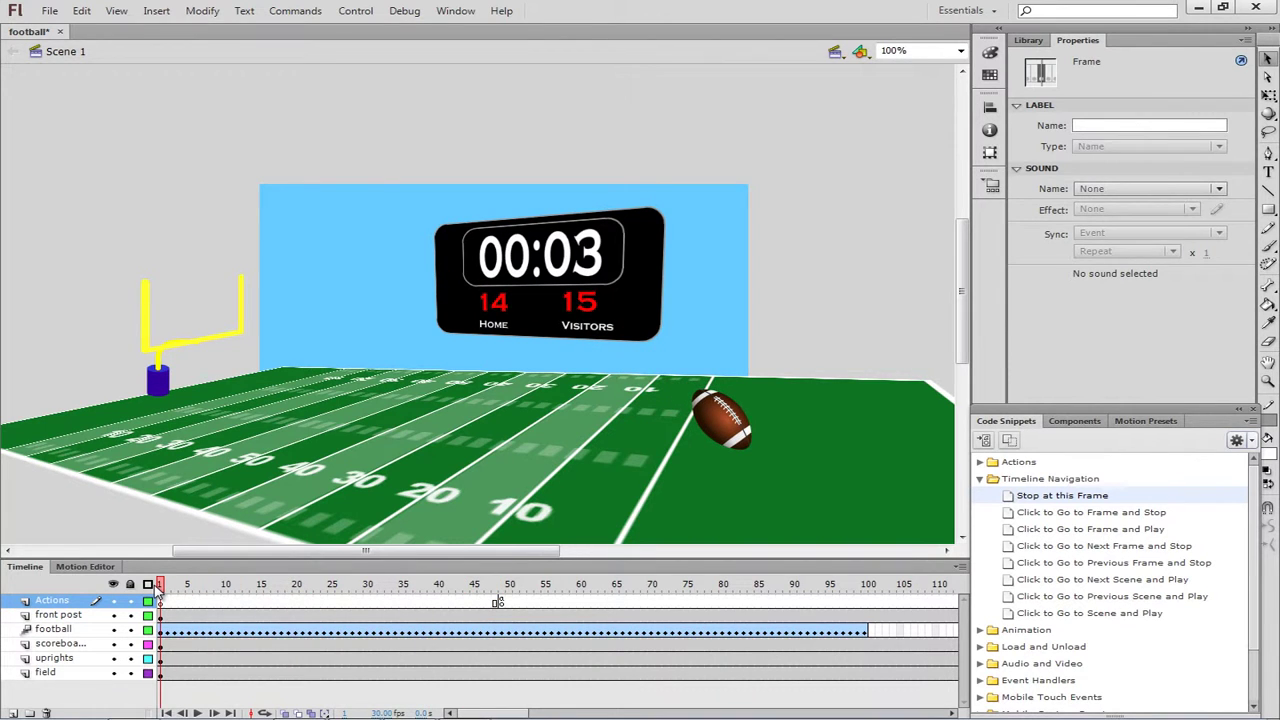
pyautogui.click(198, 713)
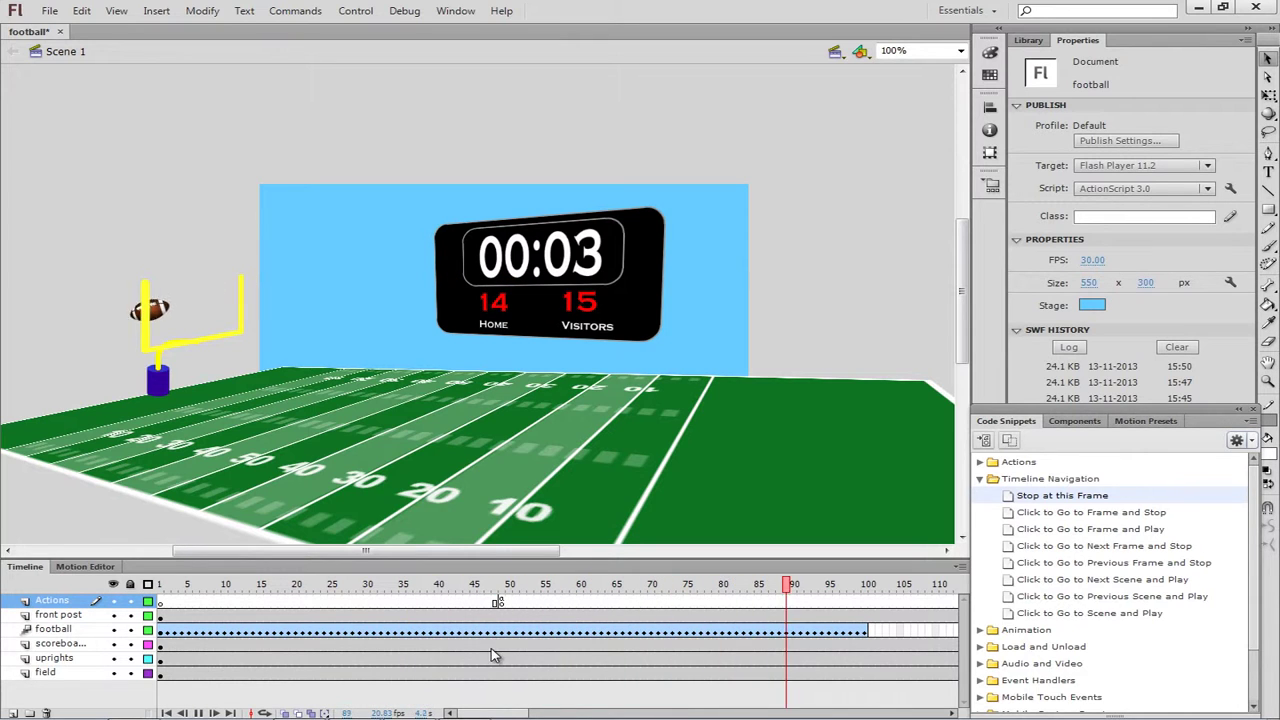
# Test the movie in Flash Professional, watch the stop at frame 49 in a maximized preview, and close the preview.
pyautogui.click(355, 11)
pyautogui.moveTo(300, 8)
pyautogui.moveTo(355, 11)
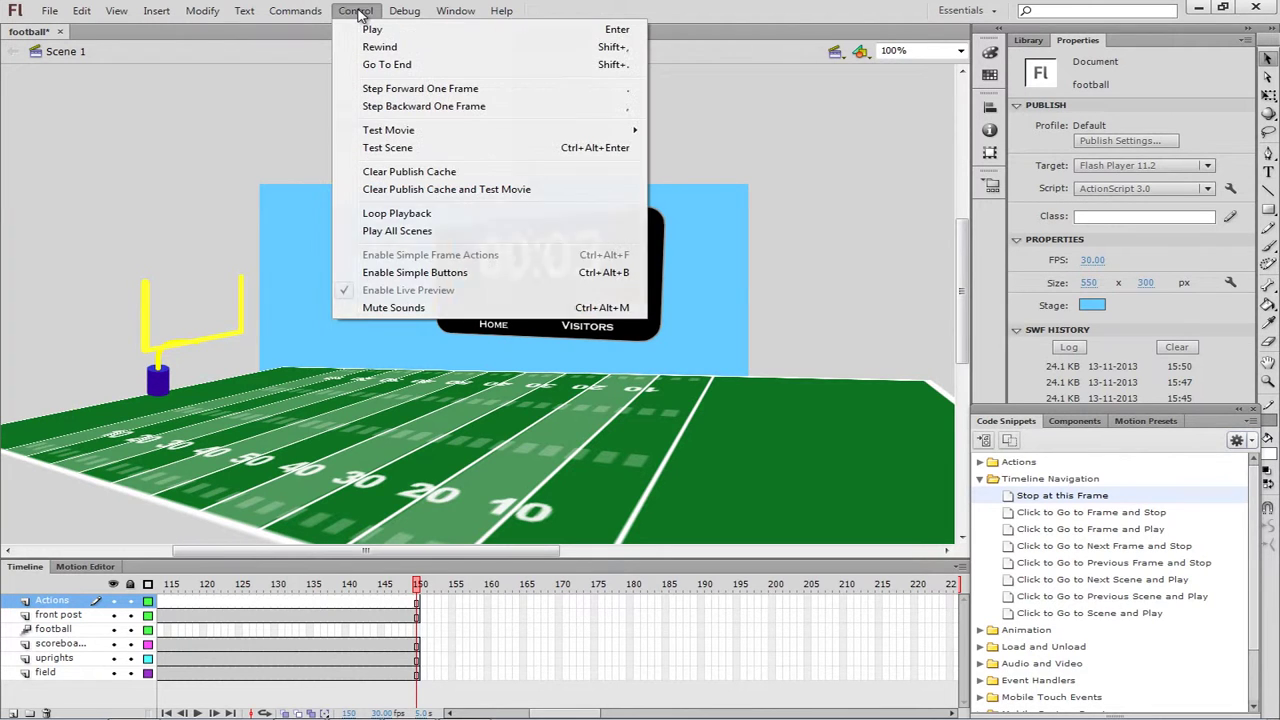
pyautogui.moveTo(455, 130)
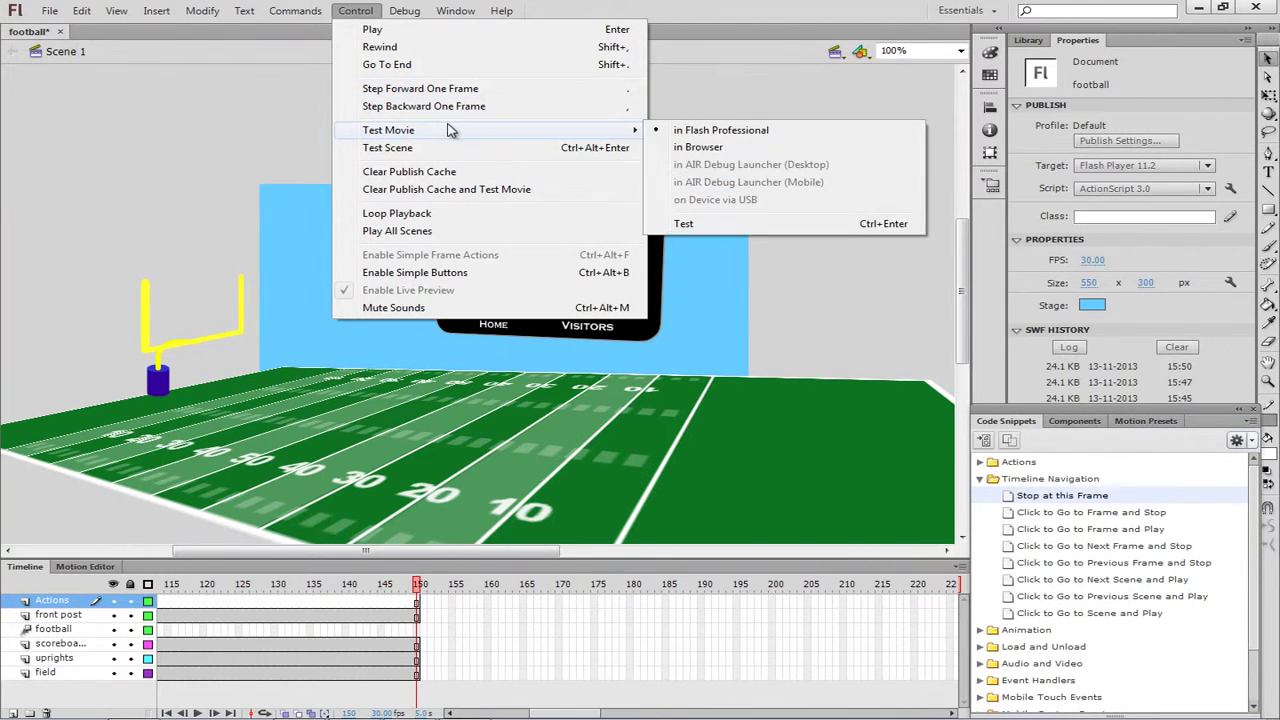
pyautogui.click(713, 134)
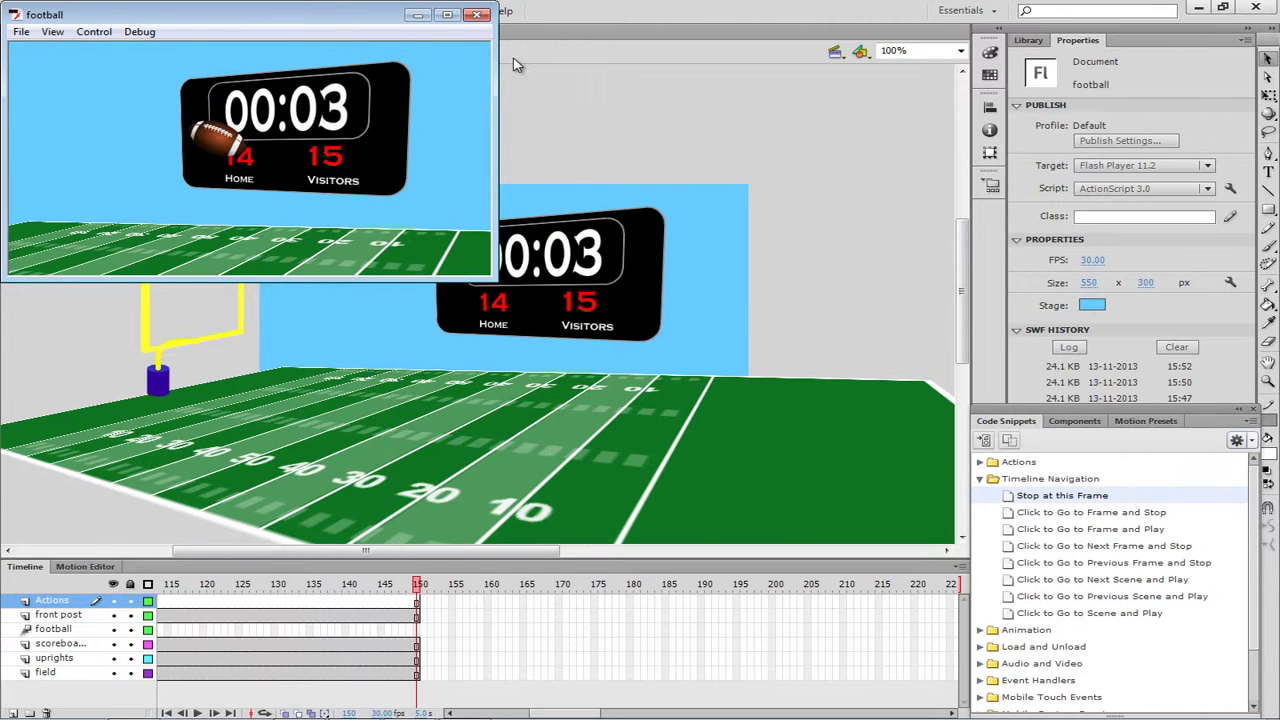
pyautogui.click(448, 15)
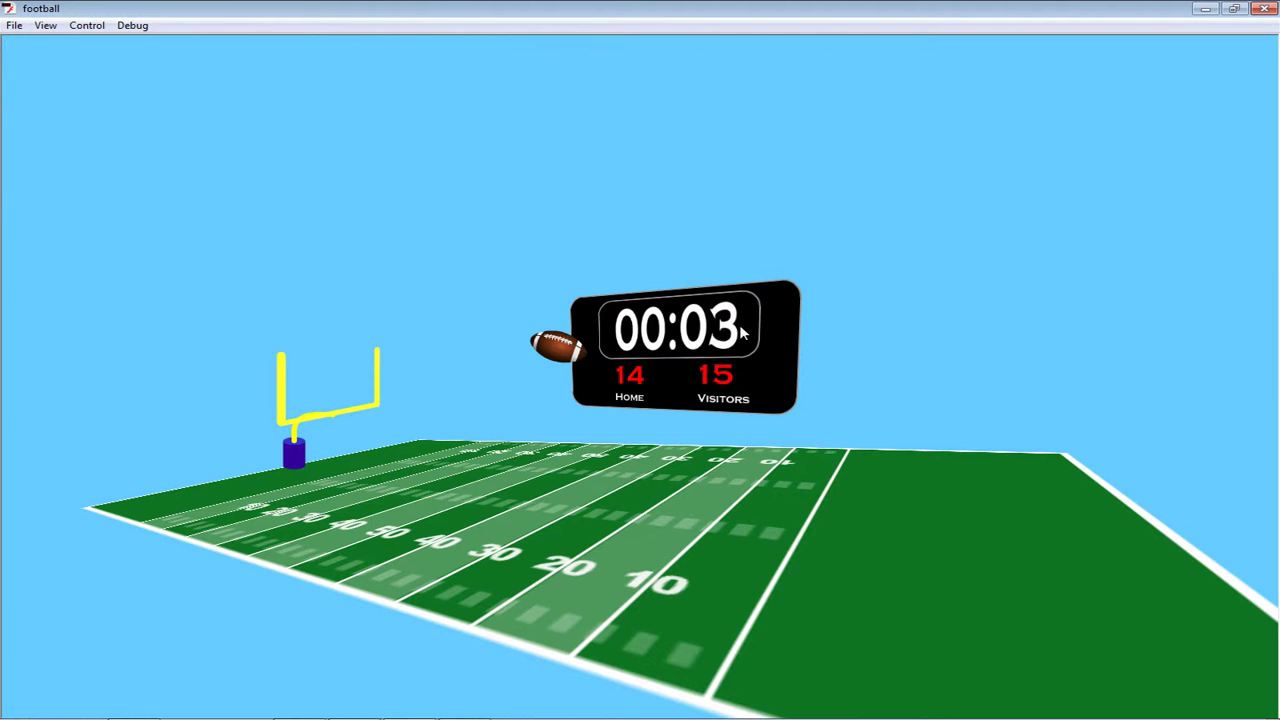
pyautogui.click(1265, 9)
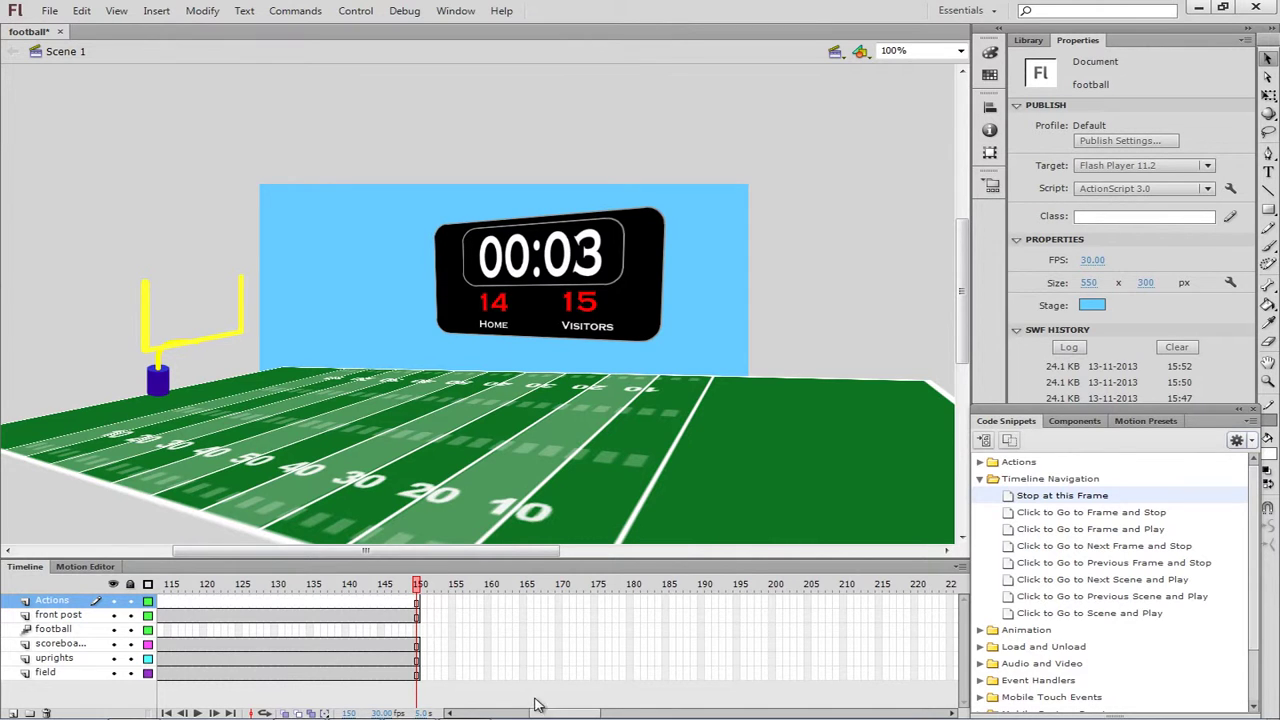
# Move the stop action's keyframe on the Actions layer from frame 49 to frame 150, the end of the timeline.
pyautogui.moveTo(546, 716); pyautogui.dragTo(462, 716)
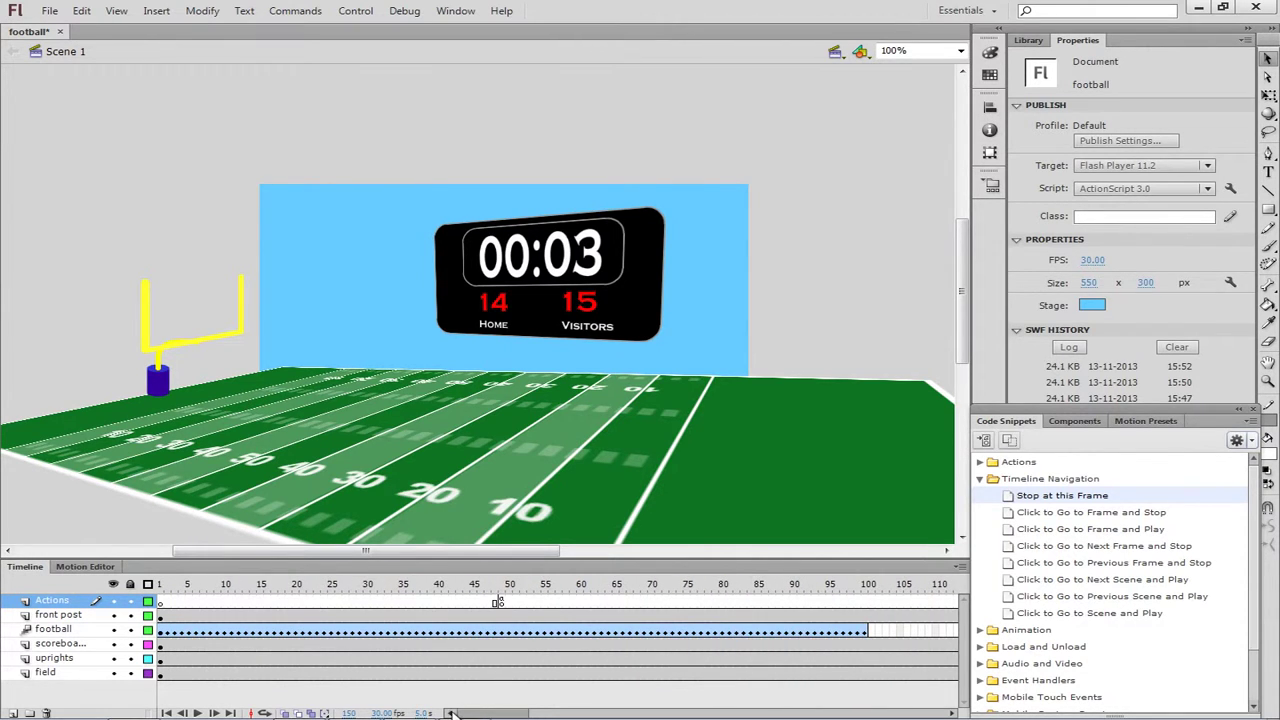
pyautogui.click(501, 603)
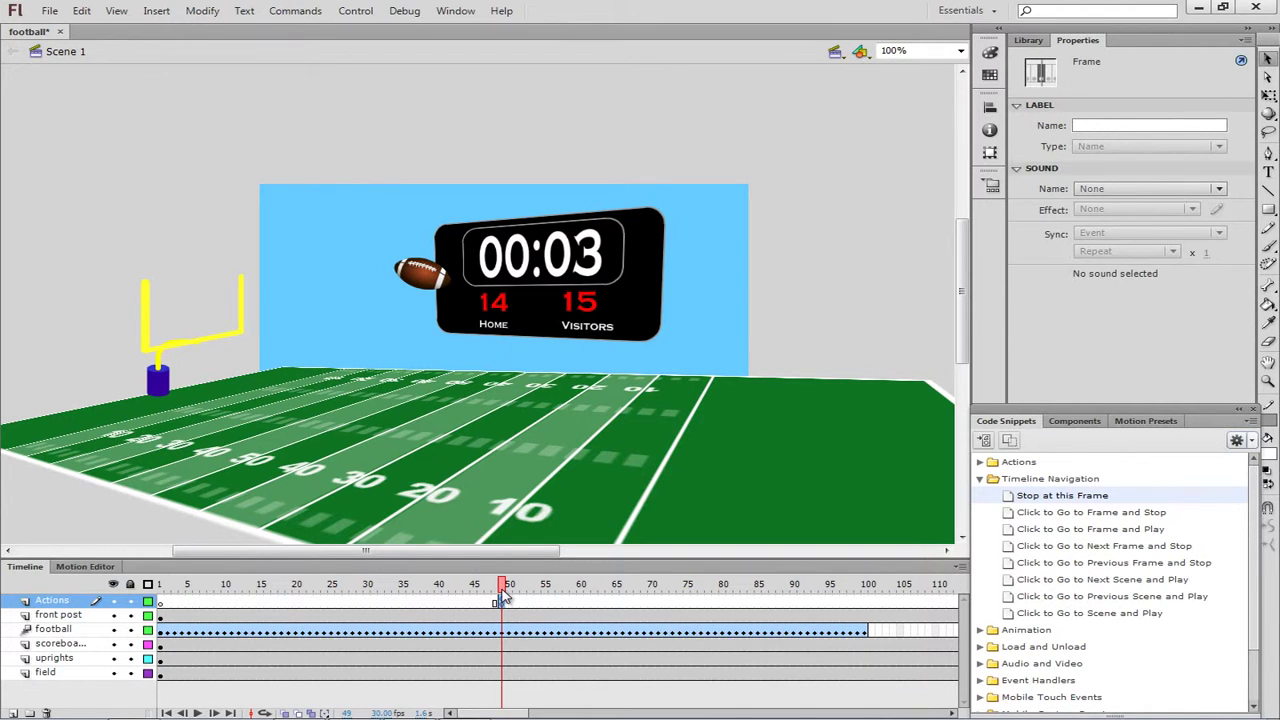
pyautogui.moveTo(506, 597); pyautogui.dragTo(937, 607)
pyautogui.click(500, 604)
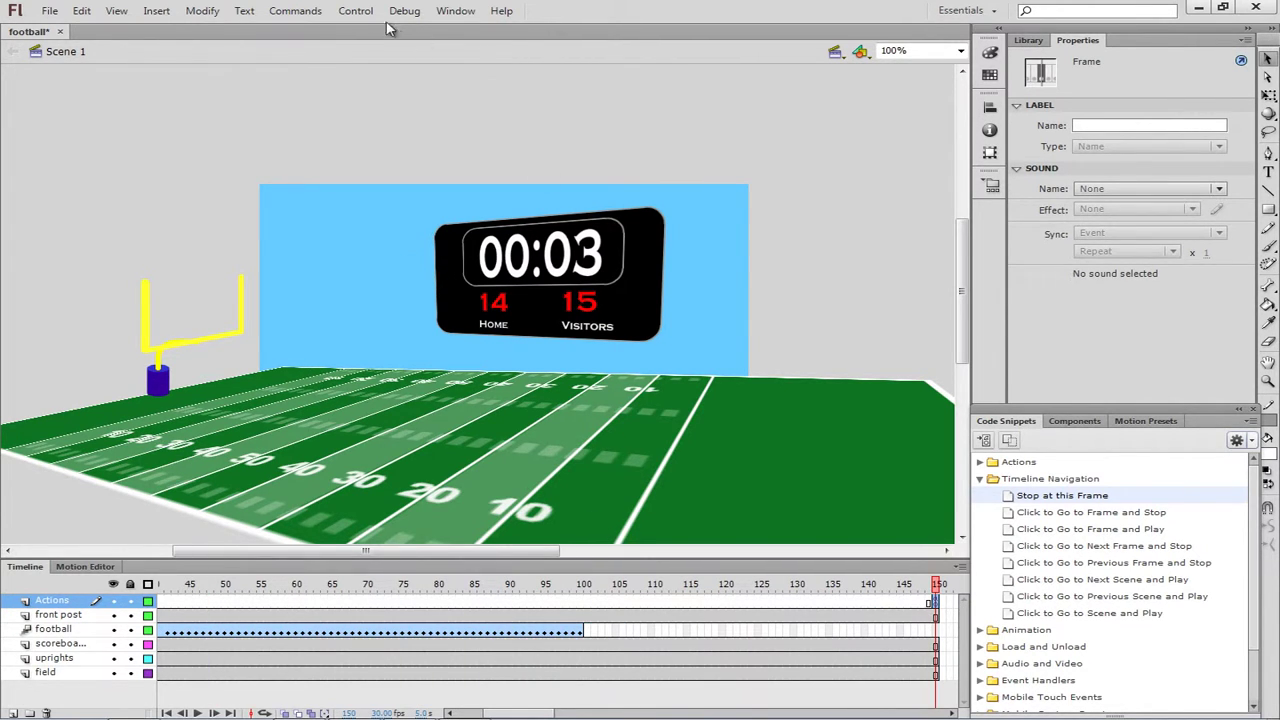
# Test the movie in Flash Professional again with the stop action on frame 150, viewing it maximized, and close the preview.
pyautogui.click(356, 11)
pyautogui.moveTo(416, 134)
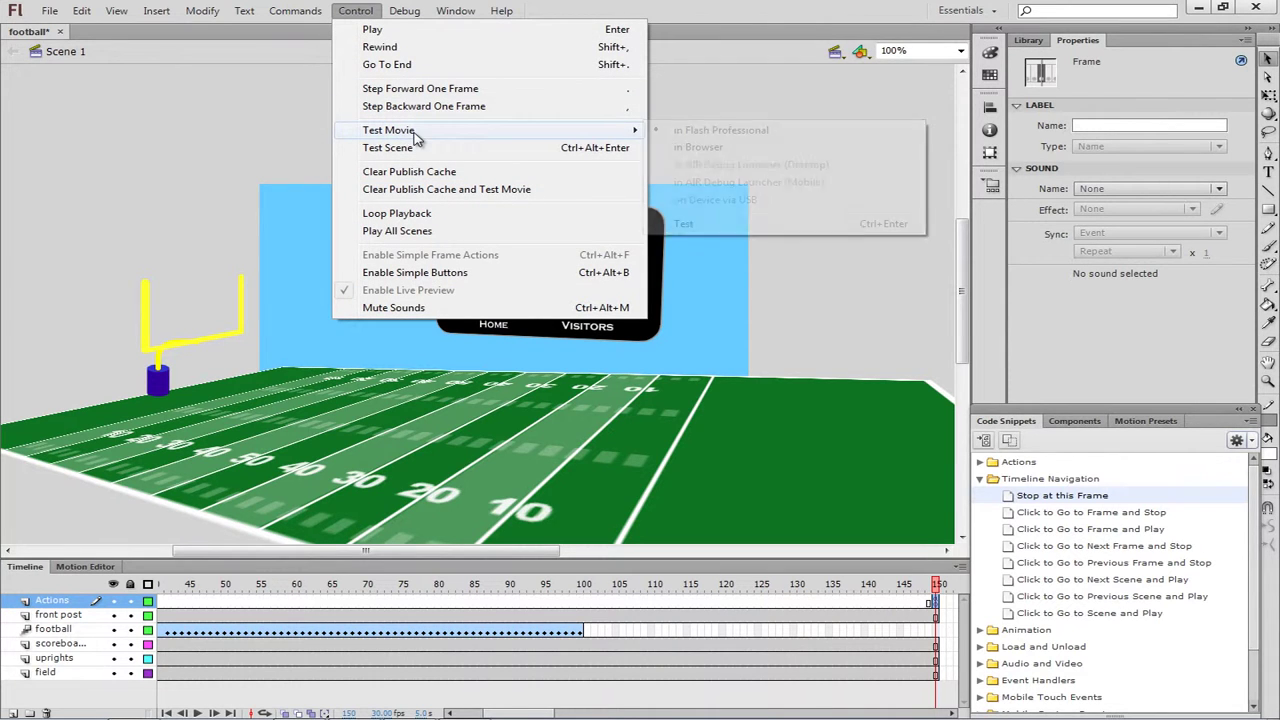
pyautogui.click(705, 133)
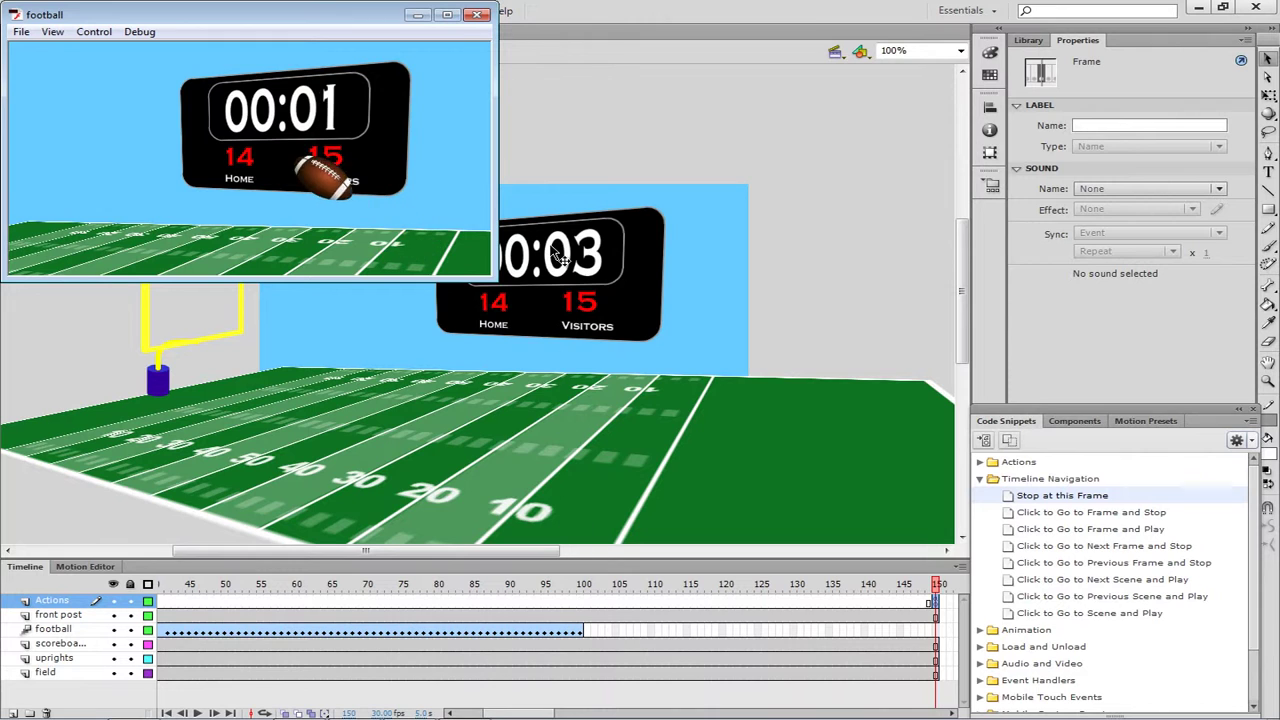
pyautogui.click(447, 14)
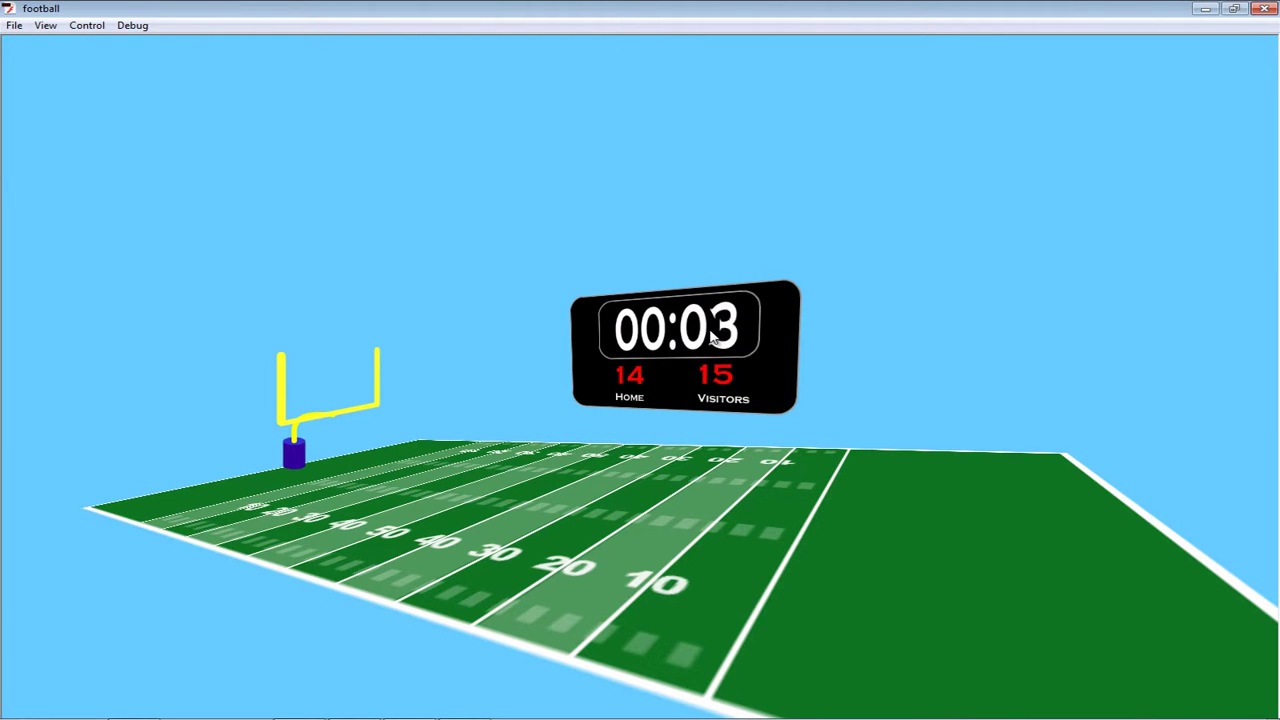
pyautogui.click(1264, 9)
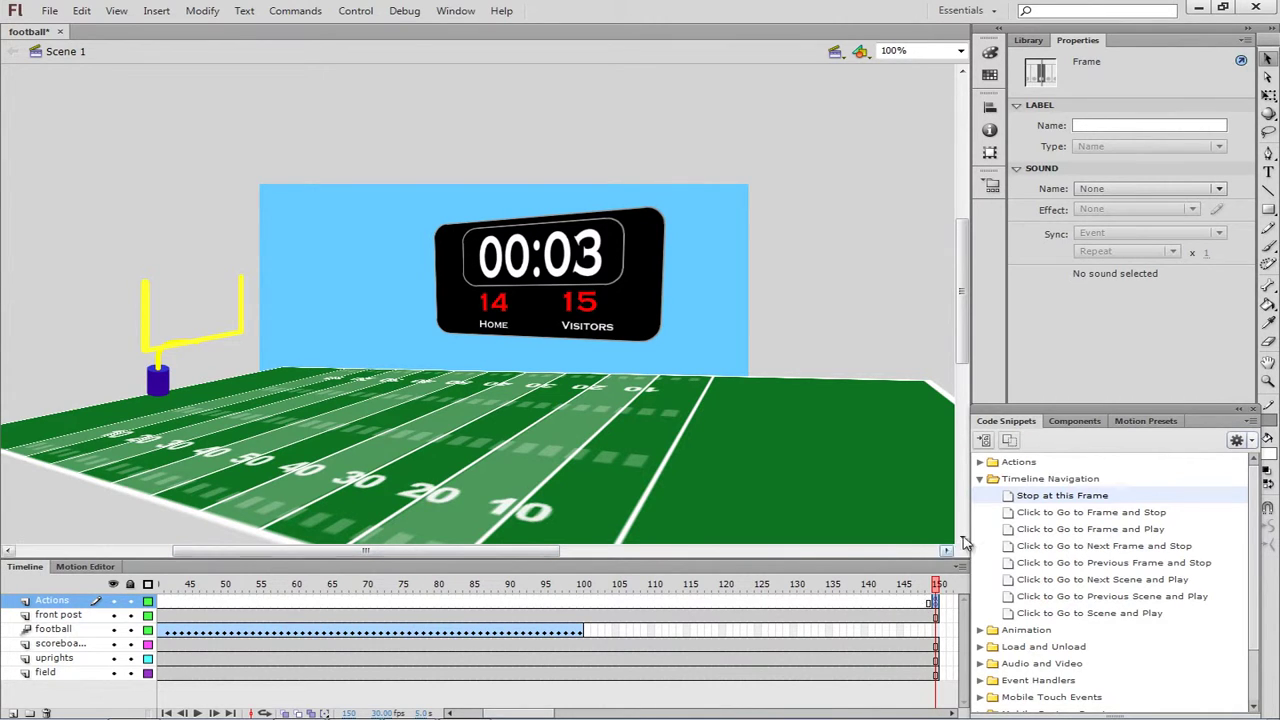
pyautogui.click(1022, 497)
pyautogui.click(933, 601)
pyautogui.click(934, 602)
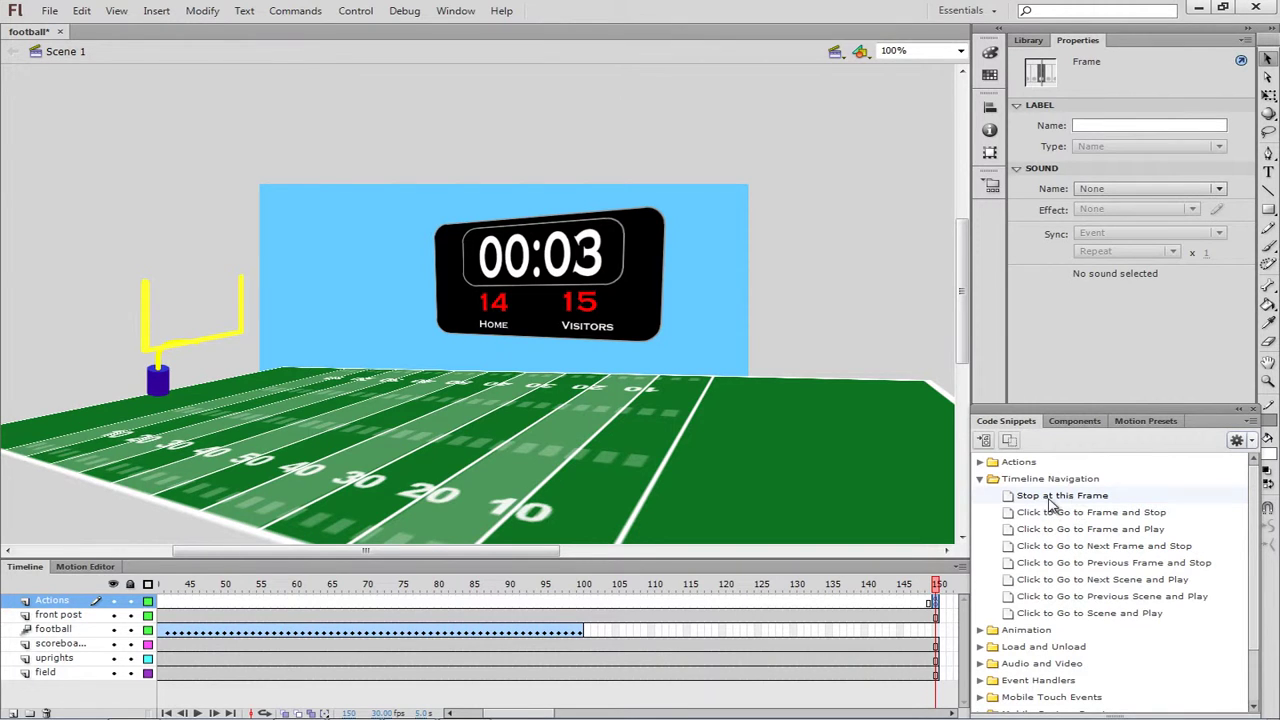
pyautogui.click(1005, 497)
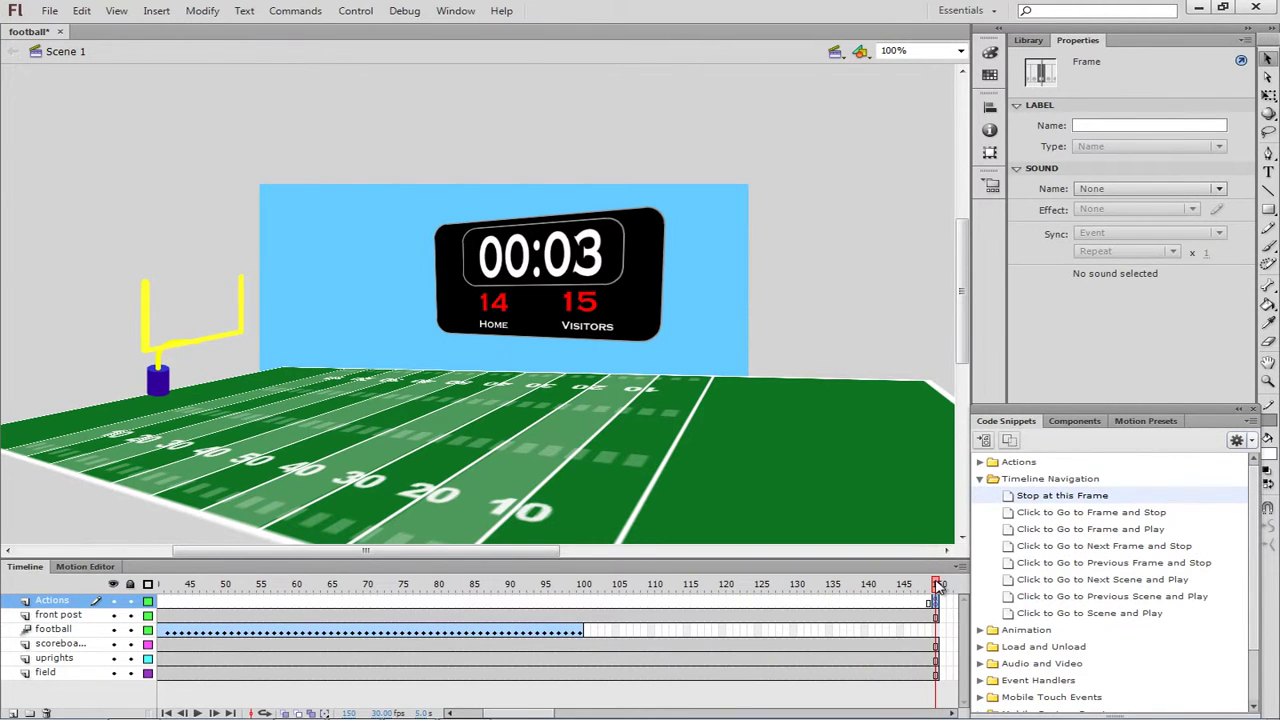